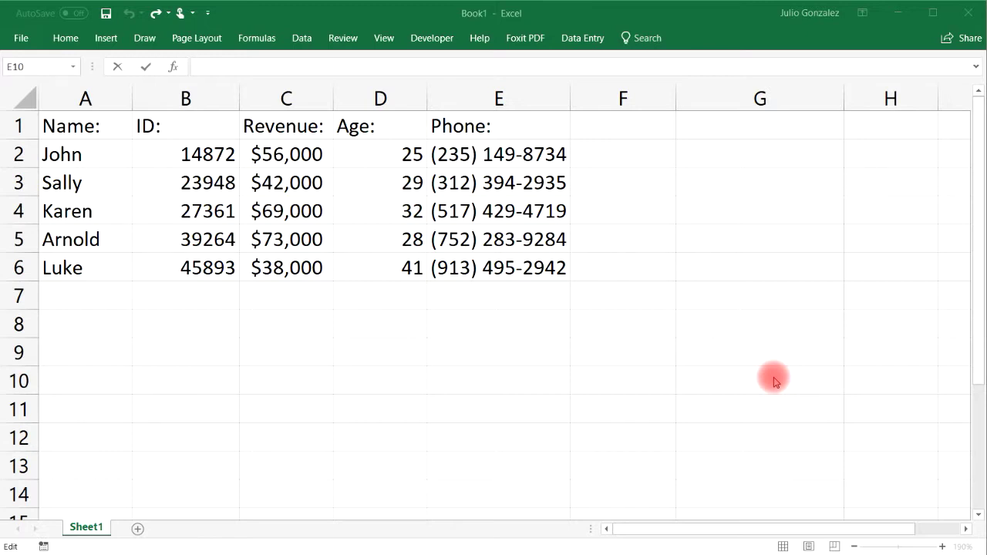
Step: Enter the labels ID:, Revenue: and Age: in cells B8, B9 and B10
{"action": "left_click", "coordinate": [214, 328]}
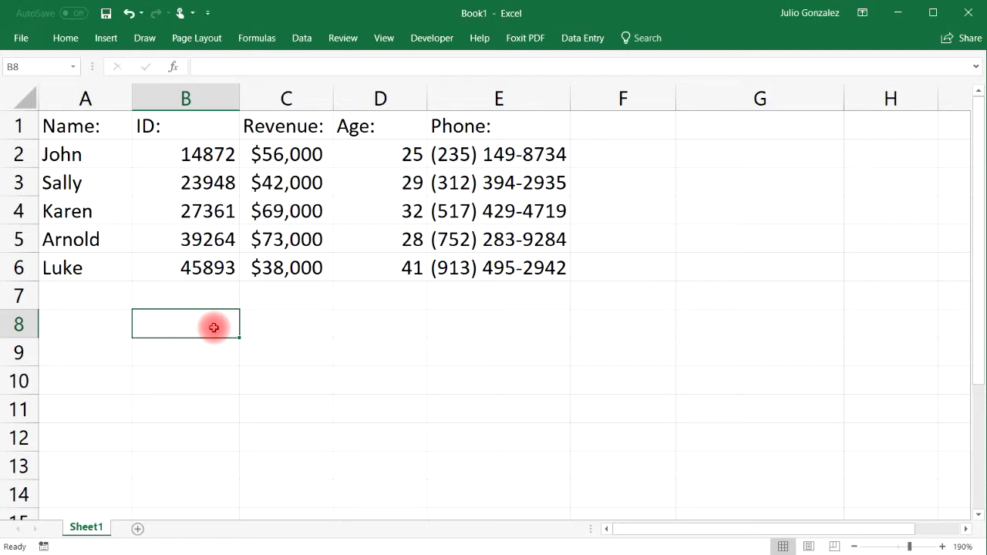
{"action": "type", "text": "ID"}
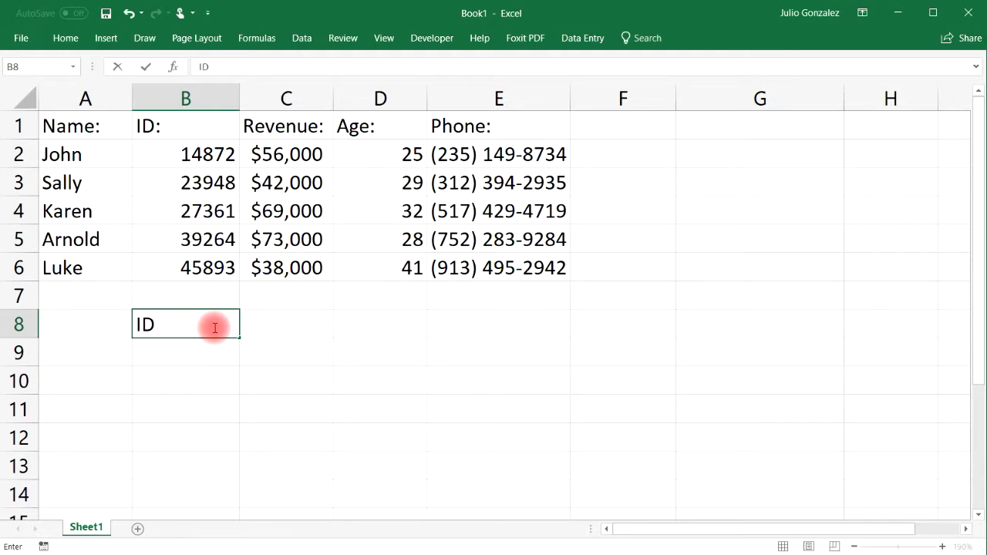
{"action": "type", "text": ":"}
{"action": "key", "text": "Tab"}
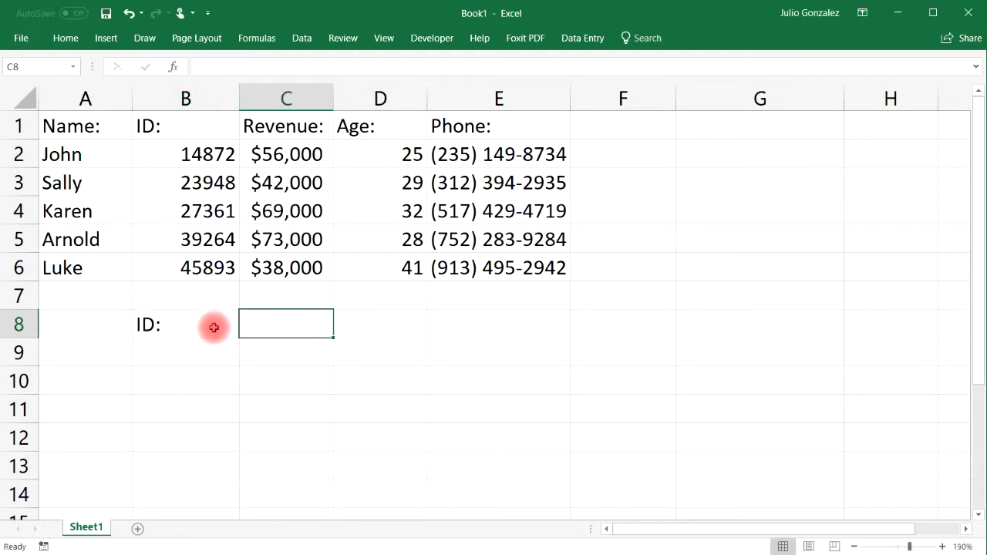
{"action": "key", "text": "Return"}
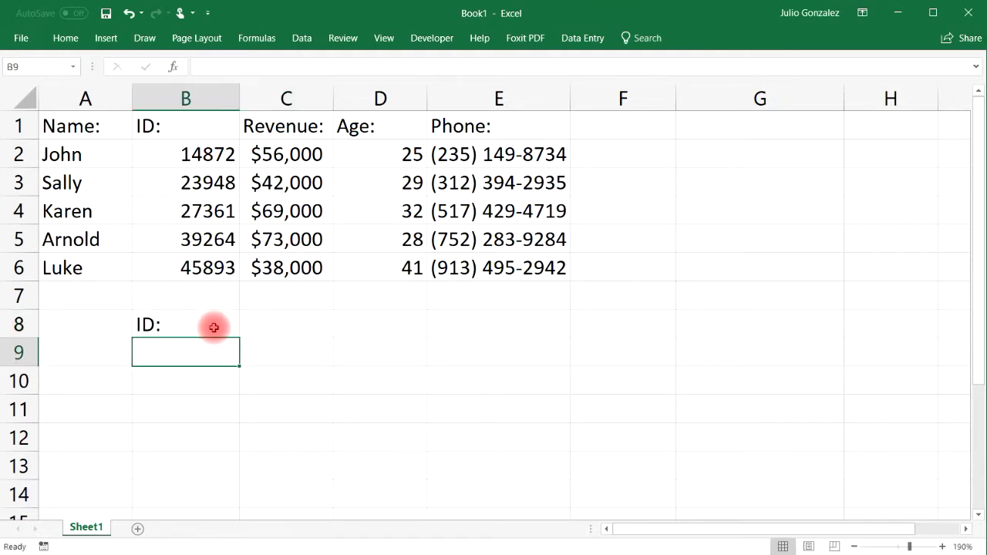
{"action": "type", "text": "Revenue:"}
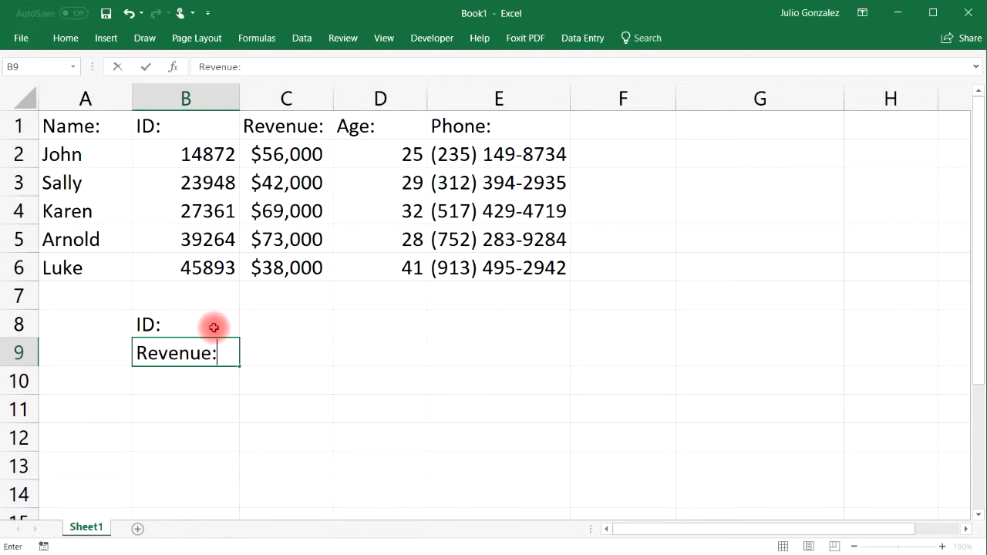
{"action": "key", "text": "Return"}
{"action": "type", "text": "Age"}
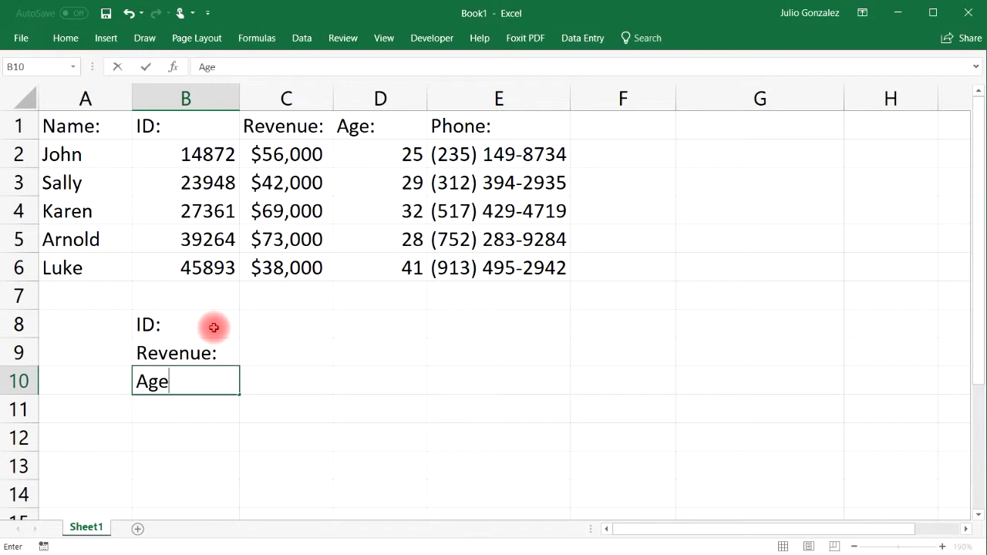
{"action": "type", "text": ":"}
{"action": "key", "text": "Tab"}
{"action": "key", "text": "Up"}
{"action": "key", "text": "Up"}
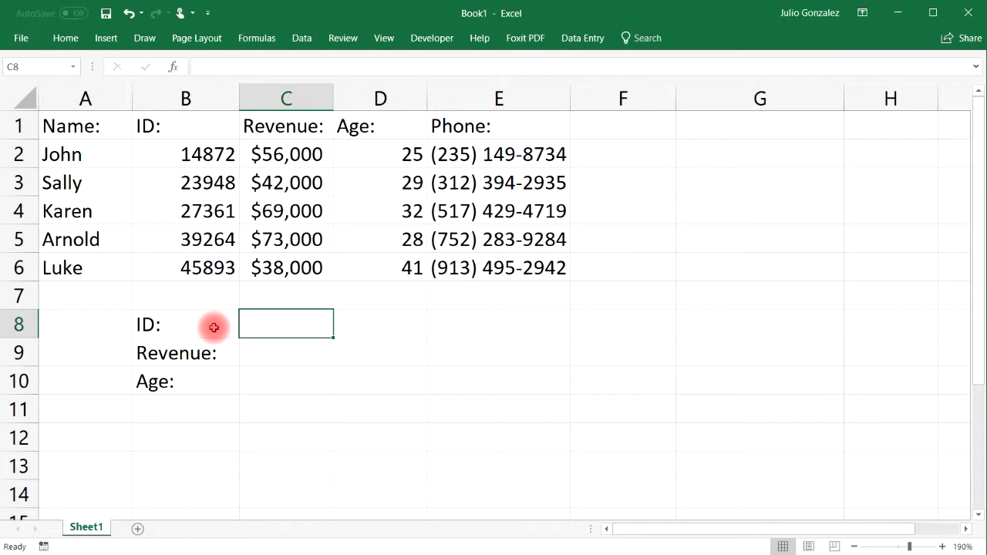
Step: Enter the ID number from the first data row in C8, beside the ID label
{"action": "type", "text": "14"}
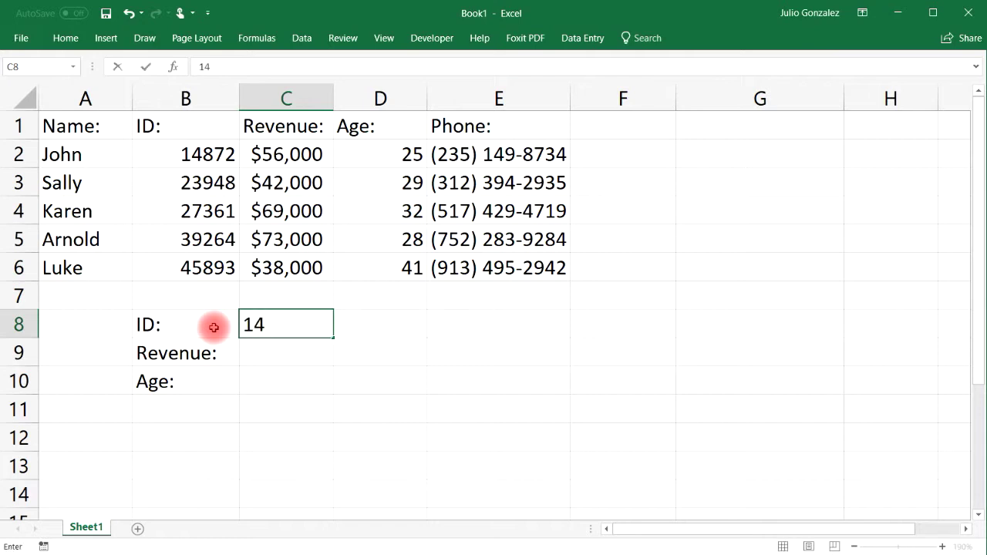
{"action": "type", "text": "872"}
{"action": "key", "text": "Return"}
{"action": "key", "text": "Up"}
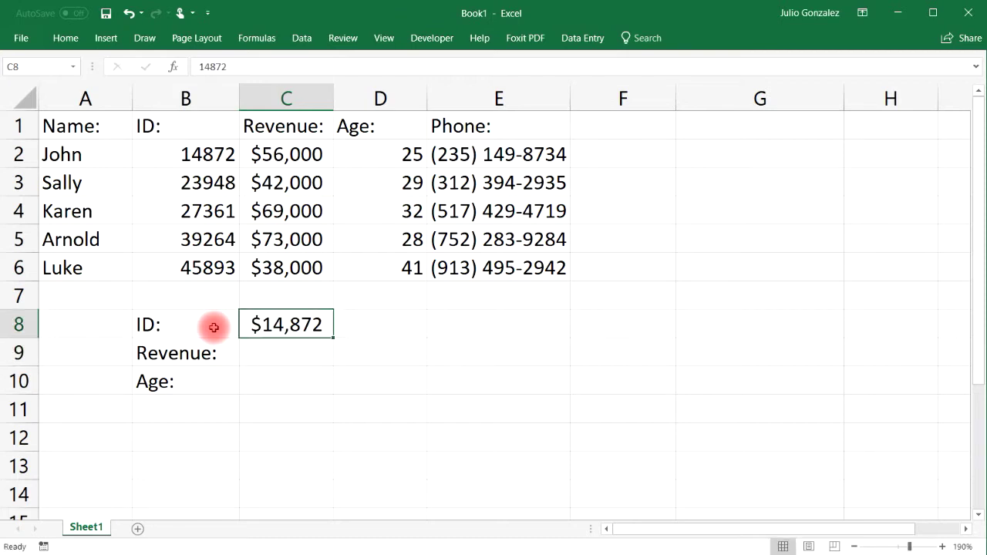
Step: Change the number format of C8 to General
{"action": "right_click", "coordinate": [285, 329]}
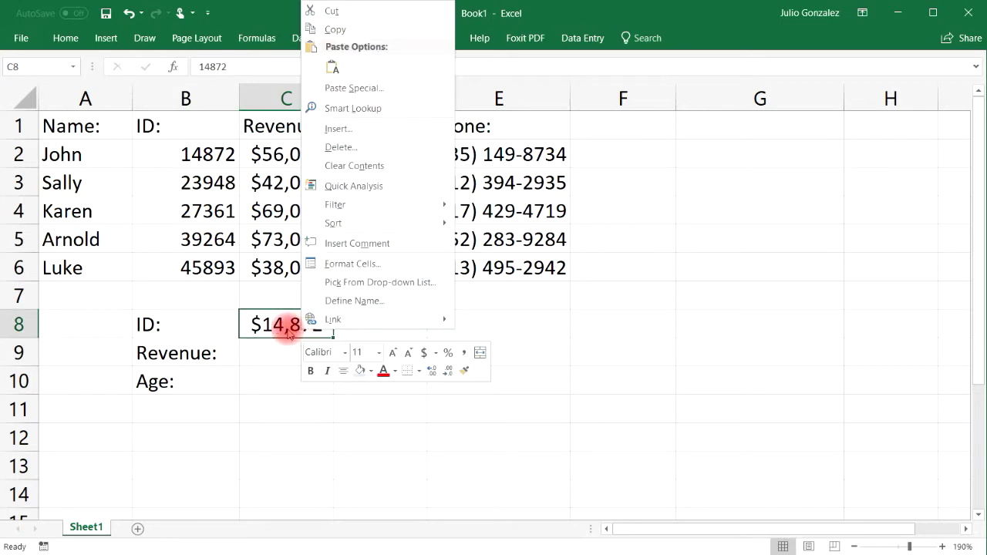
{"action": "left_click", "coordinate": [436, 352]}
{"action": "left_click", "coordinate": [477, 466]}
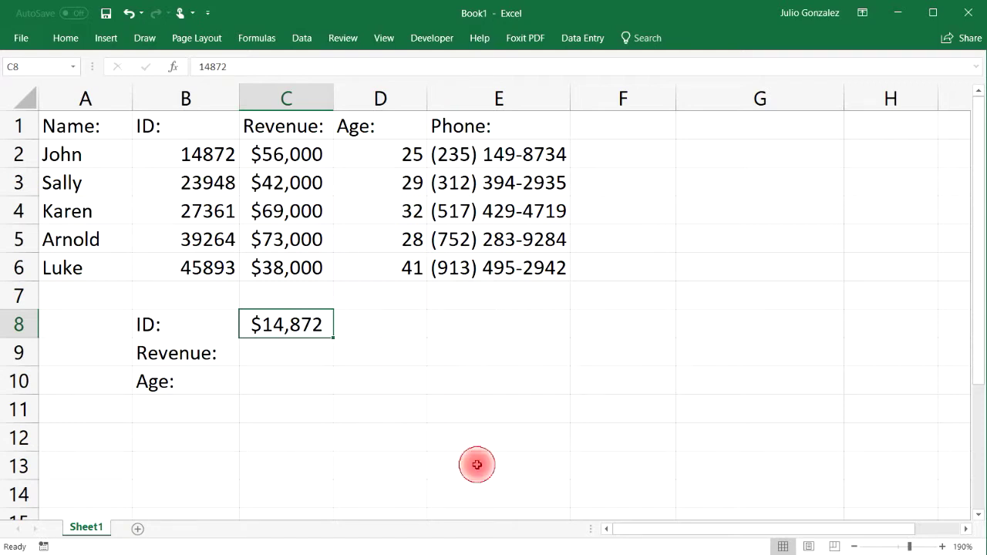
{"action": "left_click", "coordinate": [605, 224]}
{"action": "left_click", "coordinate": [860, 508]}
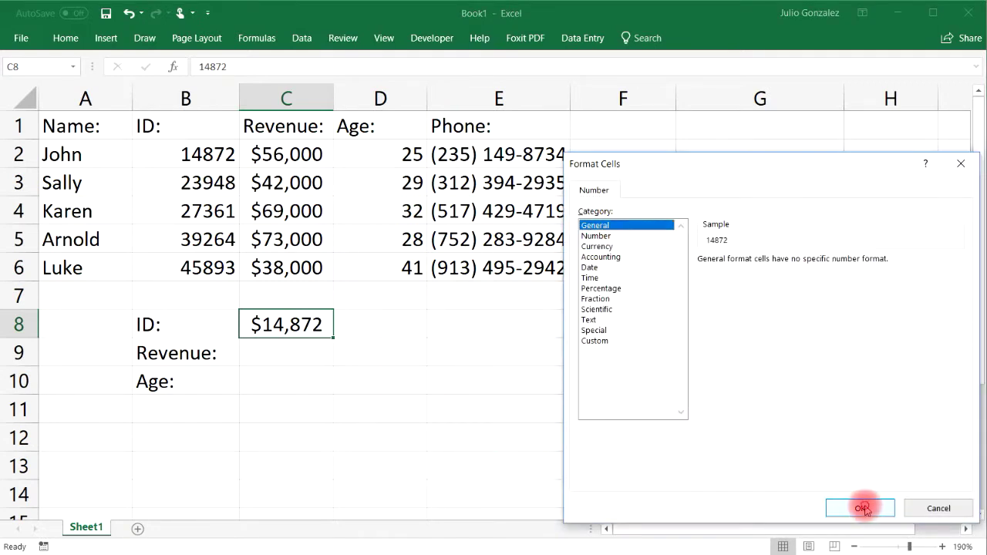
Step: Begin a VLOOKUP formula in C9 with C8 as the lookup value
{"action": "left_click", "coordinate": [309, 349]}
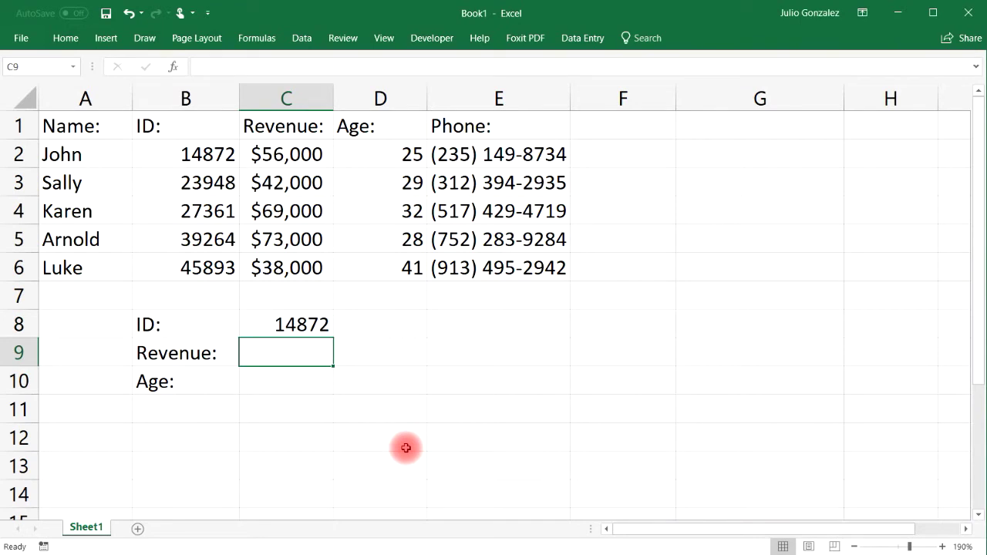
{"action": "left_click", "coordinate": [303, 347]}
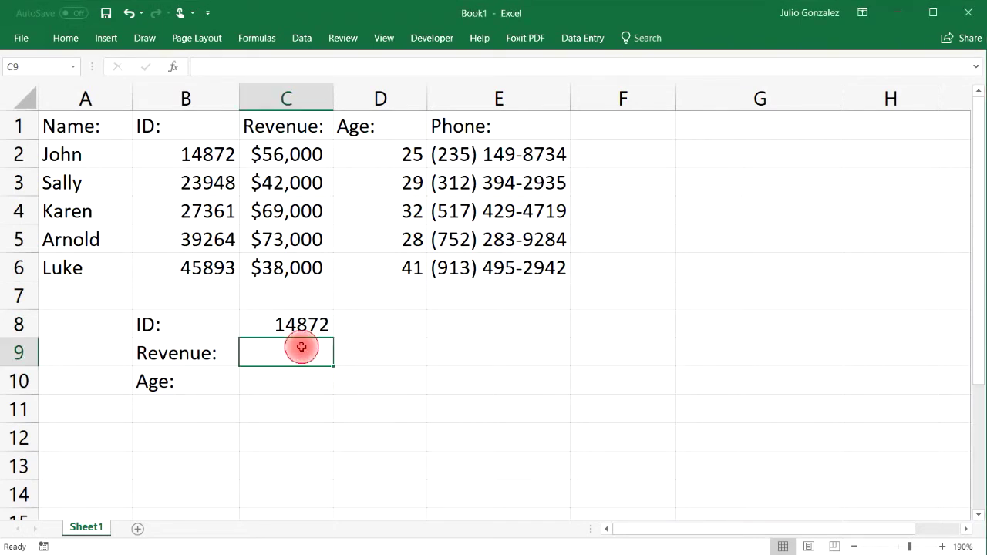
{"action": "double_click", "coordinate": [328, 353]}
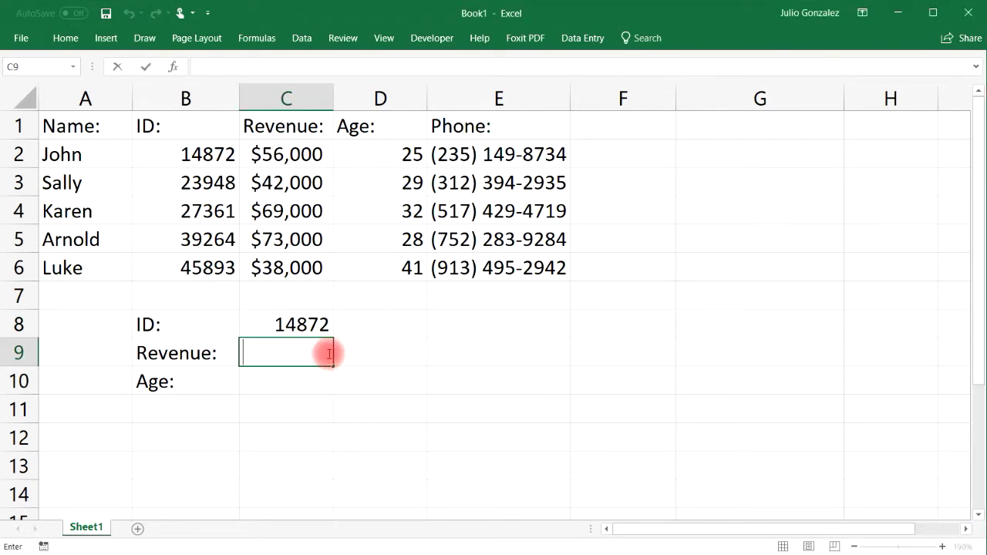
{"action": "type", "text": "=vloo"}
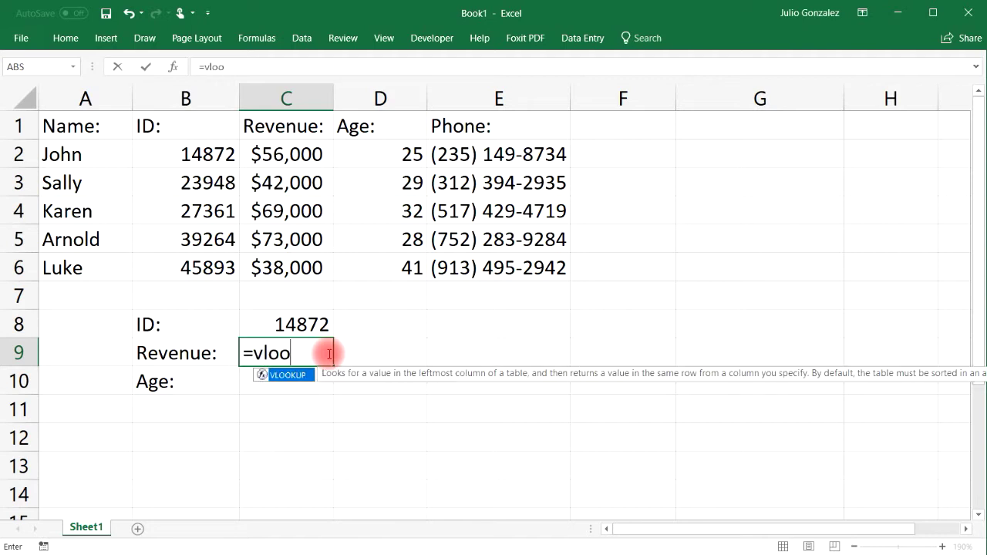
{"action": "type", "text": "kup("}
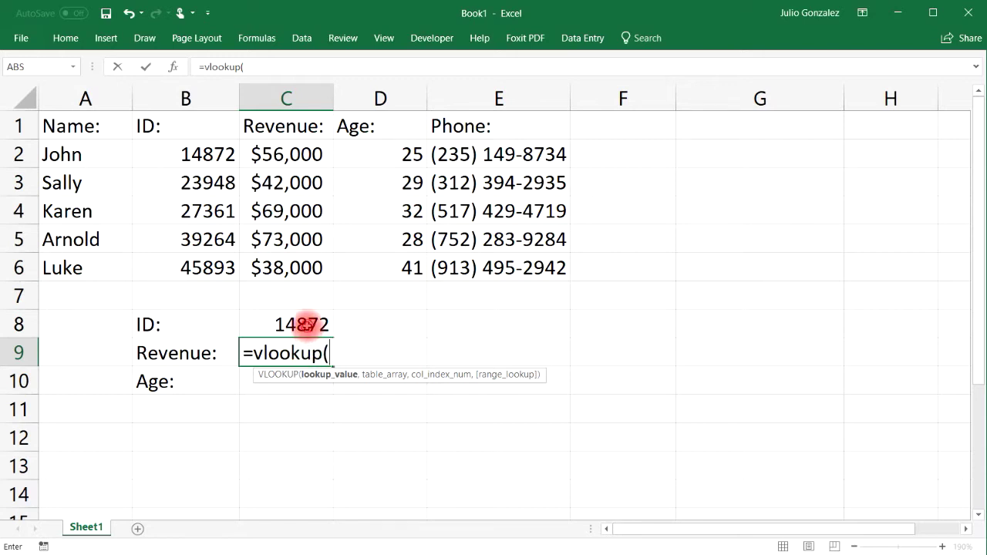
{"action": "left_click", "coordinate": [305, 324]}
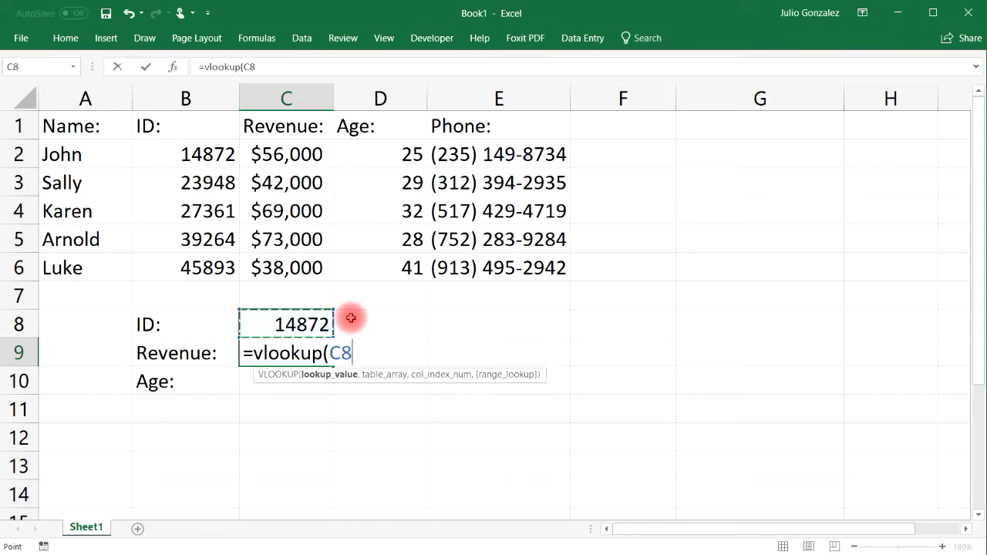
{"action": "type", "text": ","}
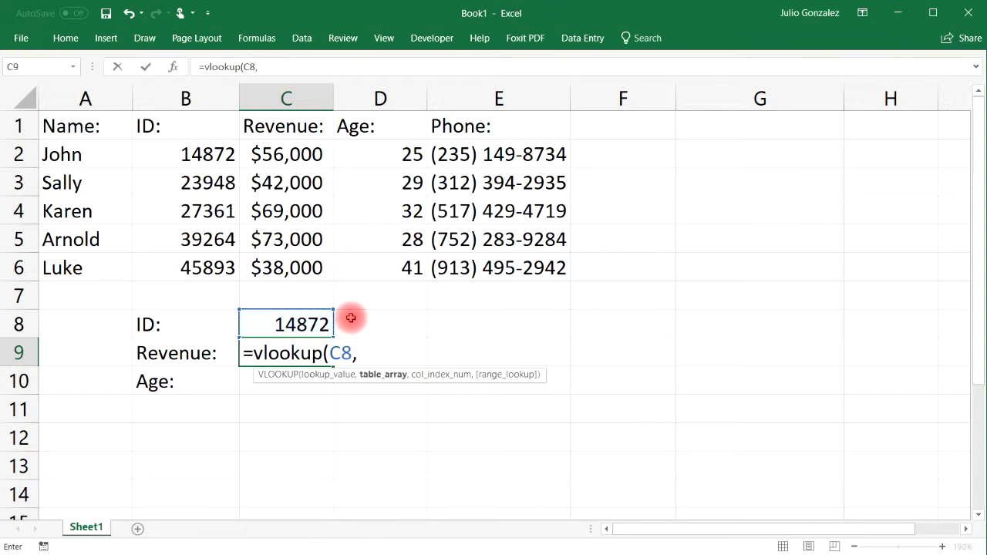
{"action": "left_click_drag", "start_coordinate": [60, 153], "coordinate": [540, 271]}
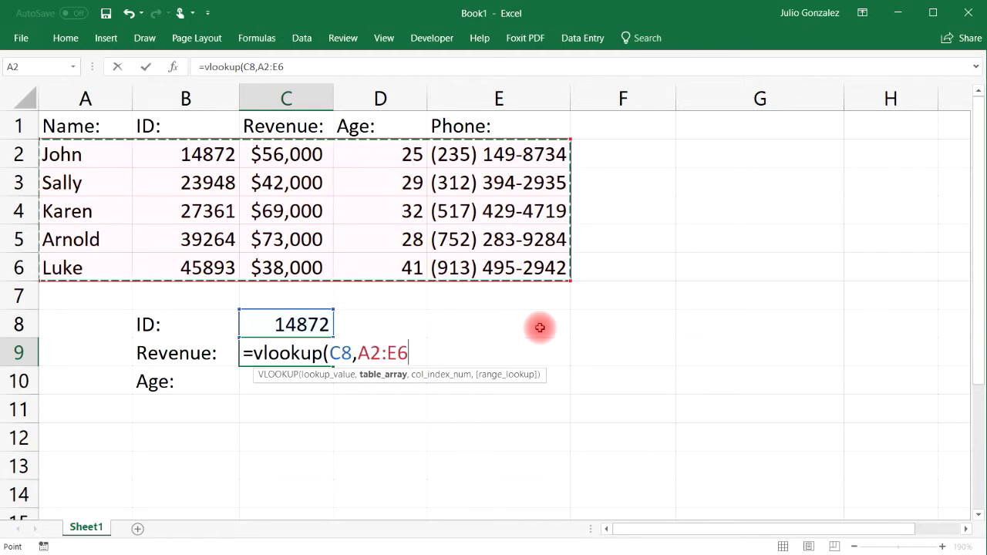
{"action": "key", "text": "BackSpace"}
{"action": "key", "text": "BackSpace"}
{"action": "key", "text": "BackSpace"}
{"action": "key", "text": "BackSpace"}
{"action": "key", "text": "BackSpace"}
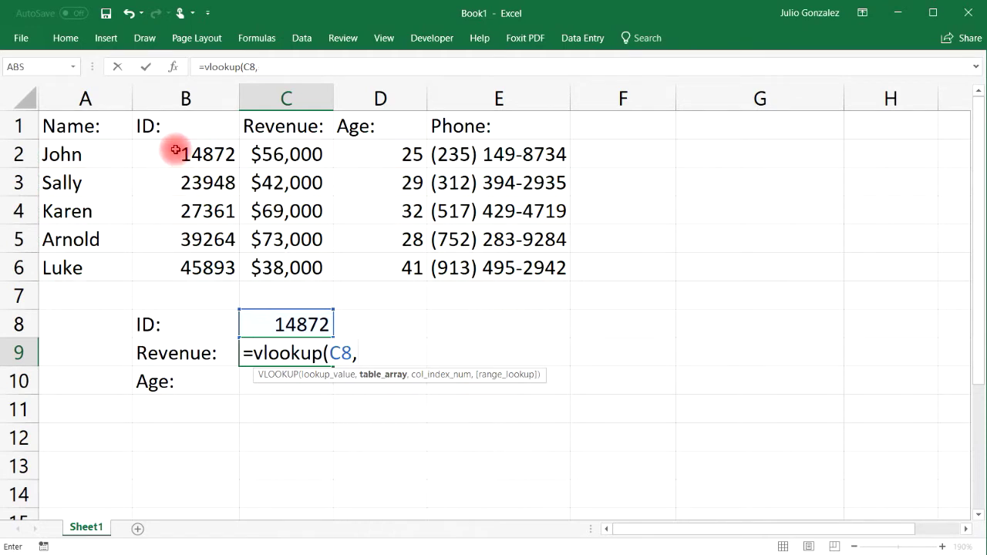
Step: Complete the VLOOKUP in C9 with table range B2:E6, column index 2 and FALSE for an exact match
{"action": "left_click_drag", "start_coordinate": [176, 151], "coordinate": [366, 268]}
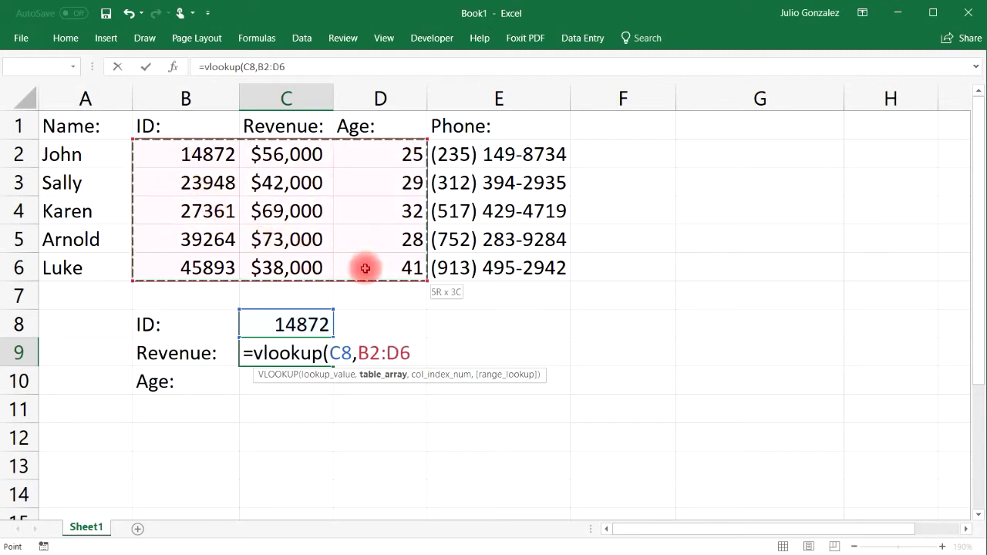
{"action": "left_click_drag", "start_coordinate": [467, 268], "coordinate": [467, 263]}
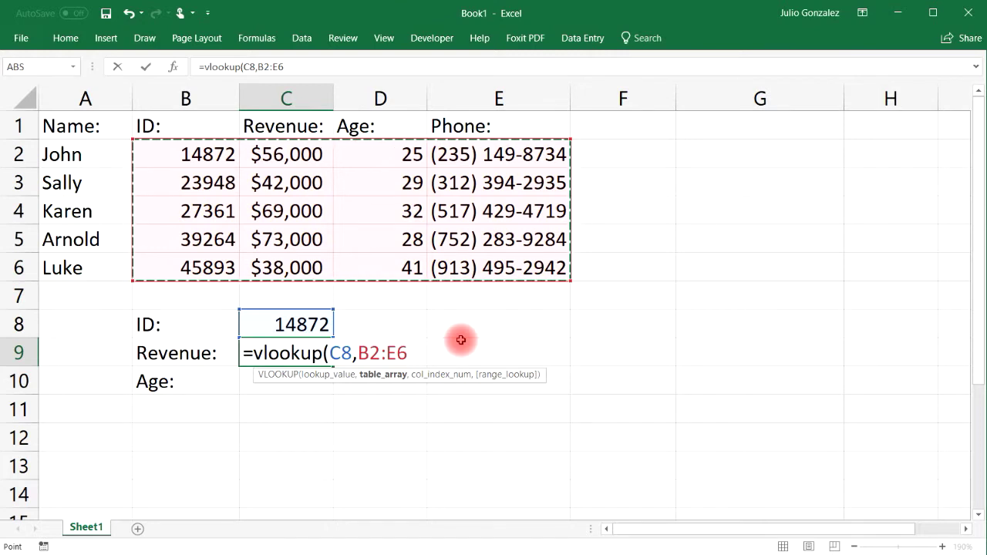
{"action": "type", "text": ","}
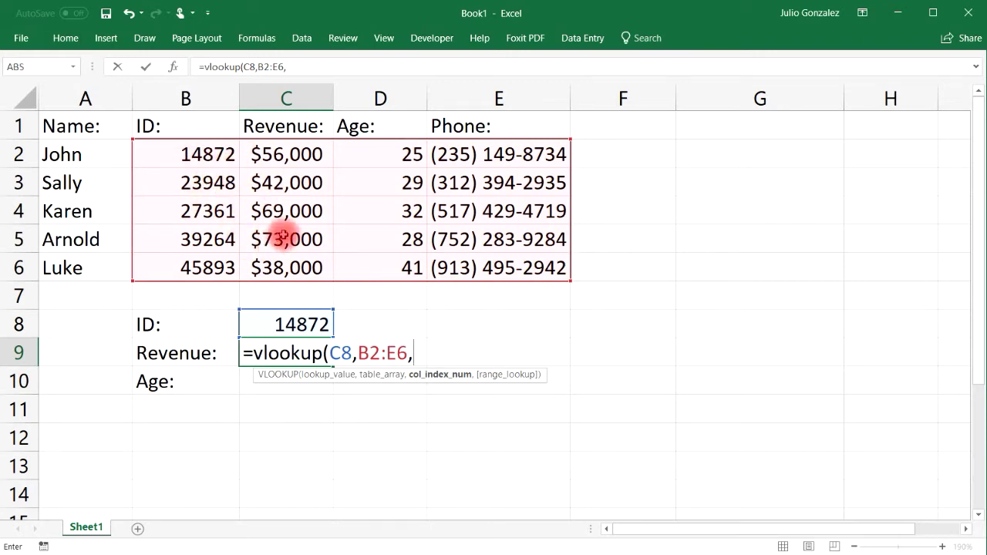
{"action": "type", "text": "2"}
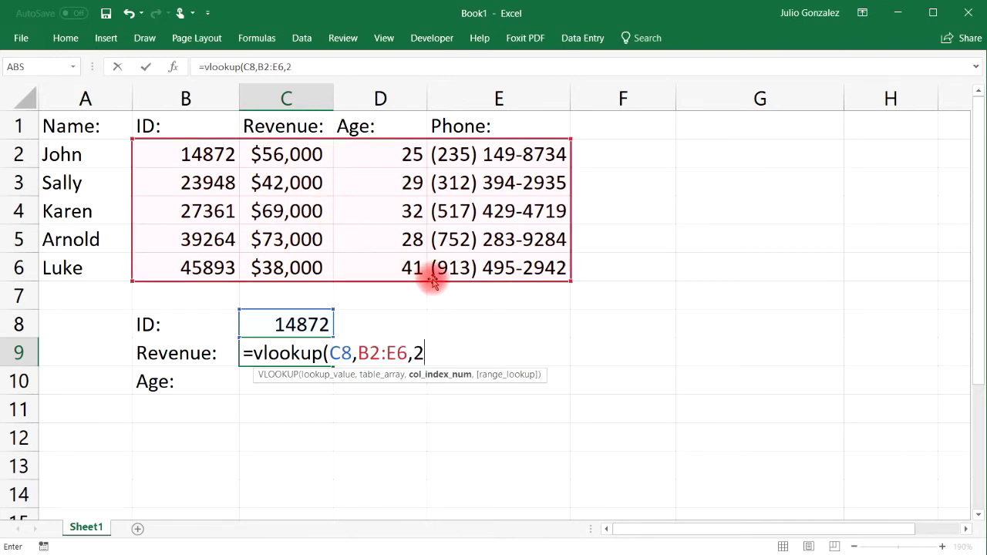
{"action": "type", "text": ","}
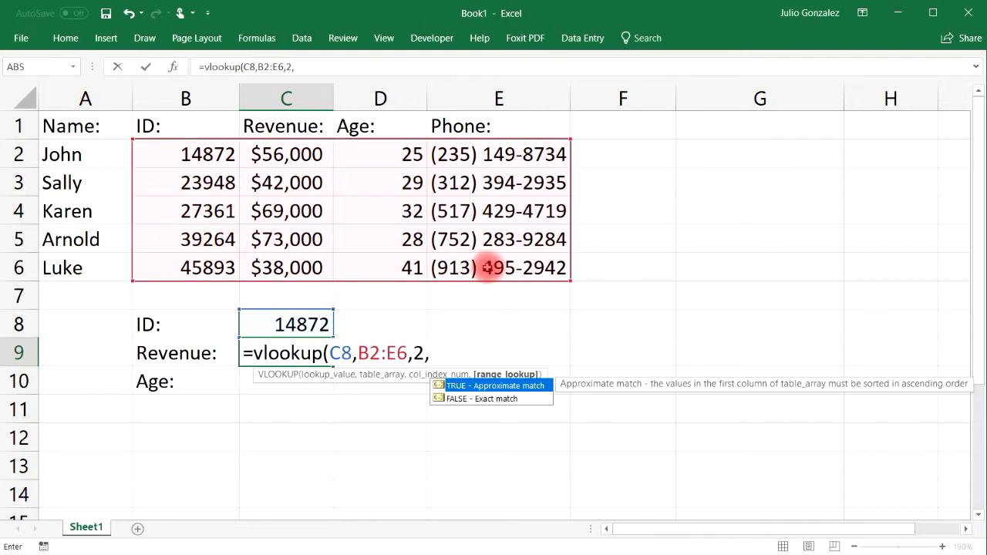
{"action": "type", "text": "f alse)"}
{"action": "key", "text": "Return"}
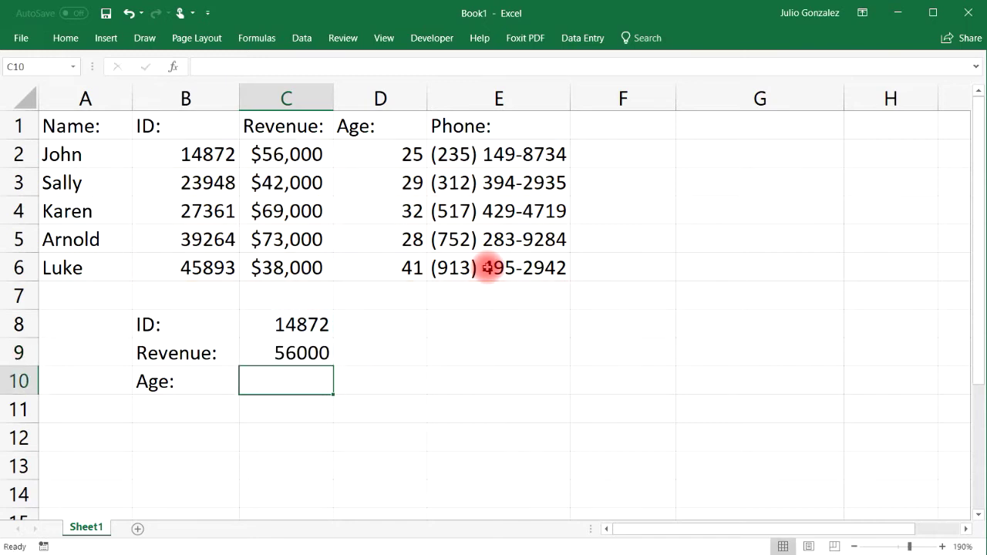
{"action": "left_click", "coordinate": [214, 156]}
{"action": "left_click", "coordinate": [286, 157]}
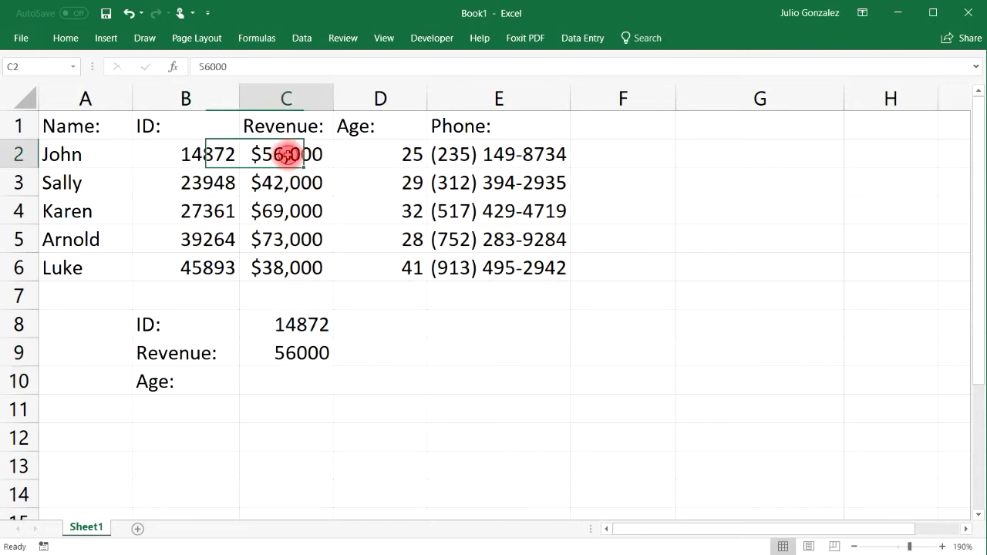
Step: Replace the table range in the C9 VLOOKUP formula with A2:E6
{"action": "left_click", "coordinate": [319, 357]}
{"action": "double_click", "coordinate": [323, 354]}
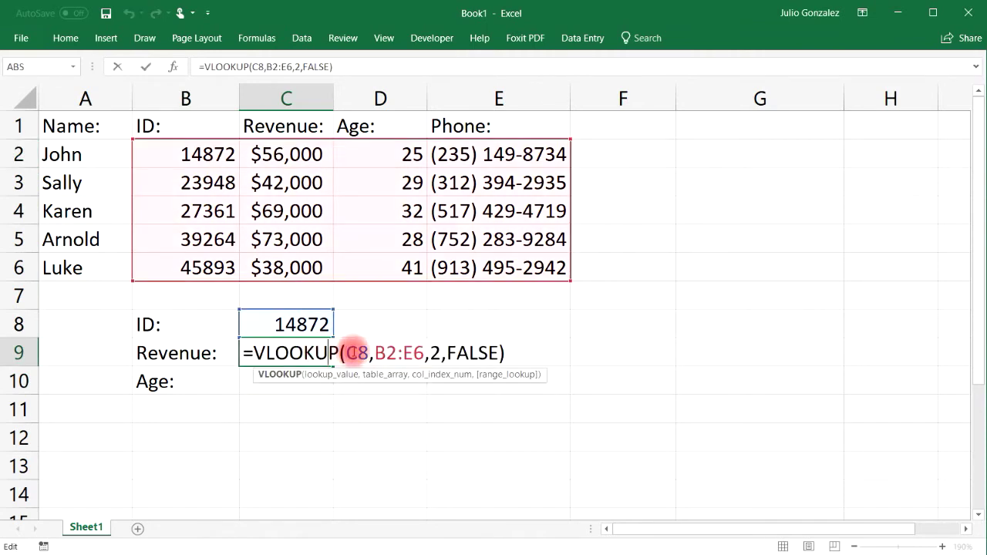
{"action": "left_click", "coordinate": [423, 352]}
{"action": "key", "text": "BackSpace"}
{"action": "key", "text": "BackSpace"}
{"action": "key", "text": "BackSpace"}
{"action": "key", "text": "BackSpace"}
{"action": "key", "text": "BackSpace"}
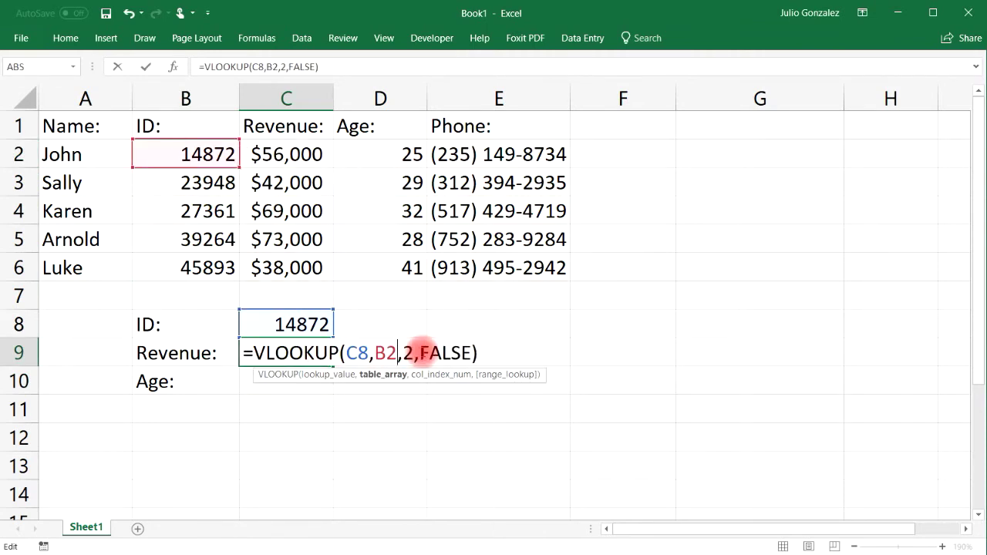
{"action": "left_click", "coordinate": [105, 162]}
{"action": "left_click_drag", "start_coordinate": [105, 163], "coordinate": [478, 273]}
{"action": "key", "text": "Return"}
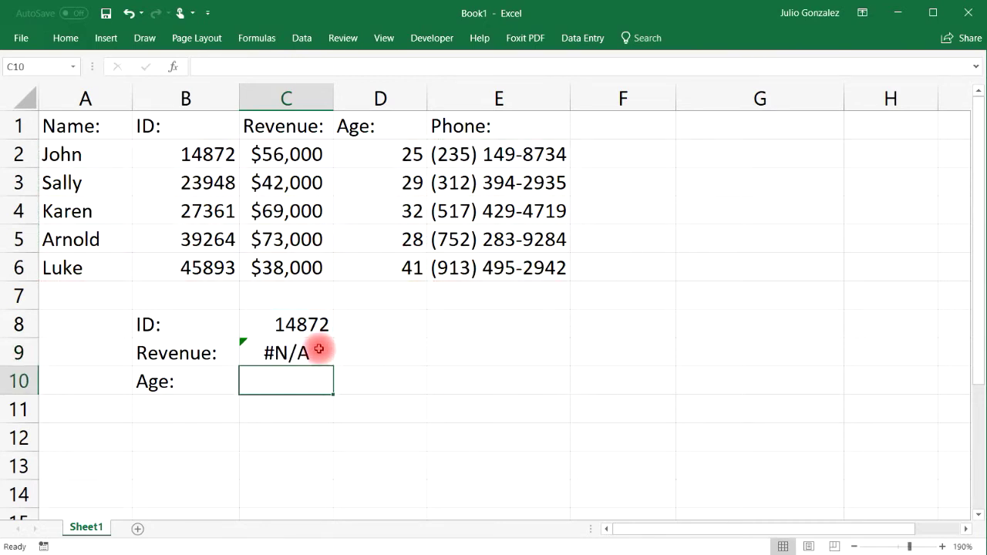
Step: Correct the C9 VLOOKUP so its table range starts in the ID column, making it B2:E6
{"action": "left_click", "coordinate": [318, 350]}
{"action": "double_click", "coordinate": [319, 349]}
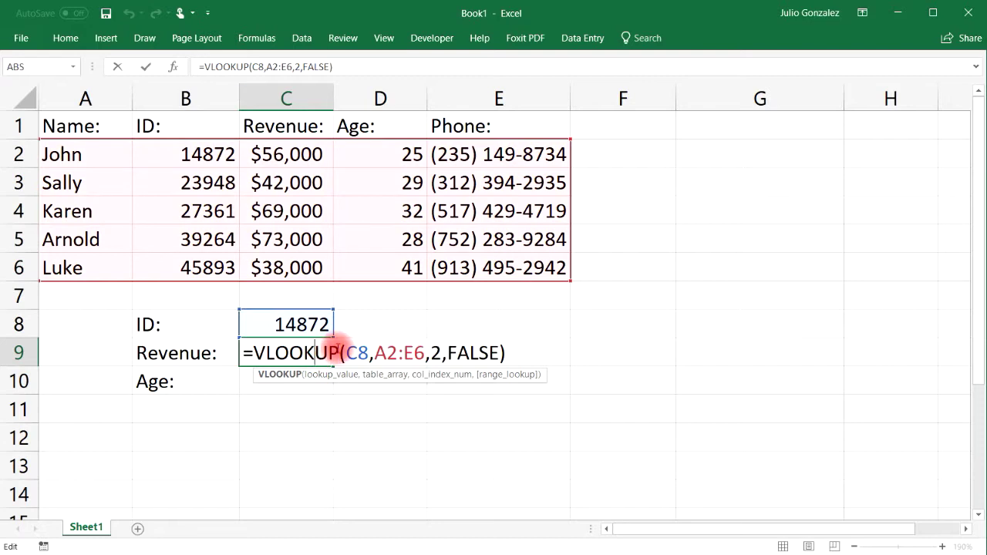
{"action": "left_click", "coordinate": [389, 348]}
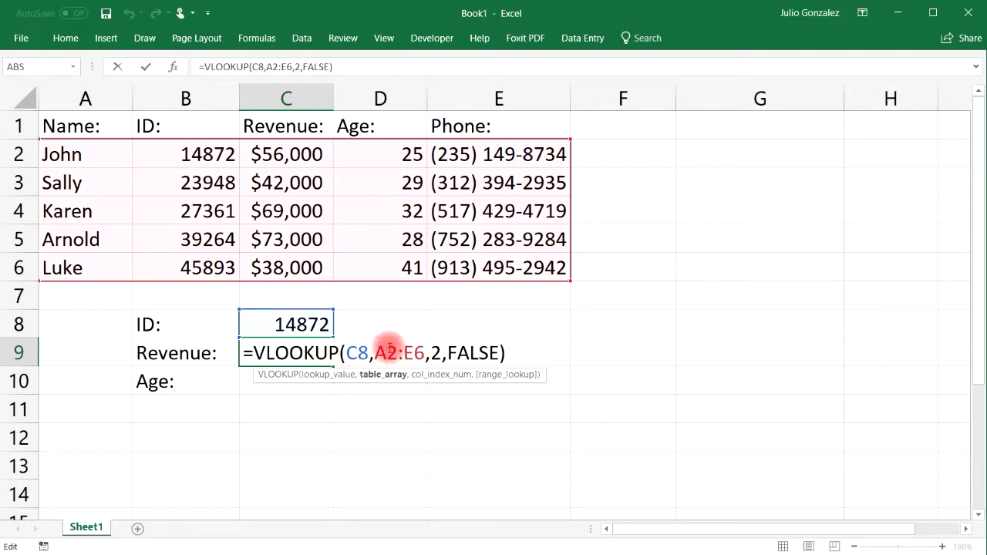
{"action": "key", "text": "BackSpace"}
{"action": "type", "text": "B"}
{"action": "key", "text": "Return"}
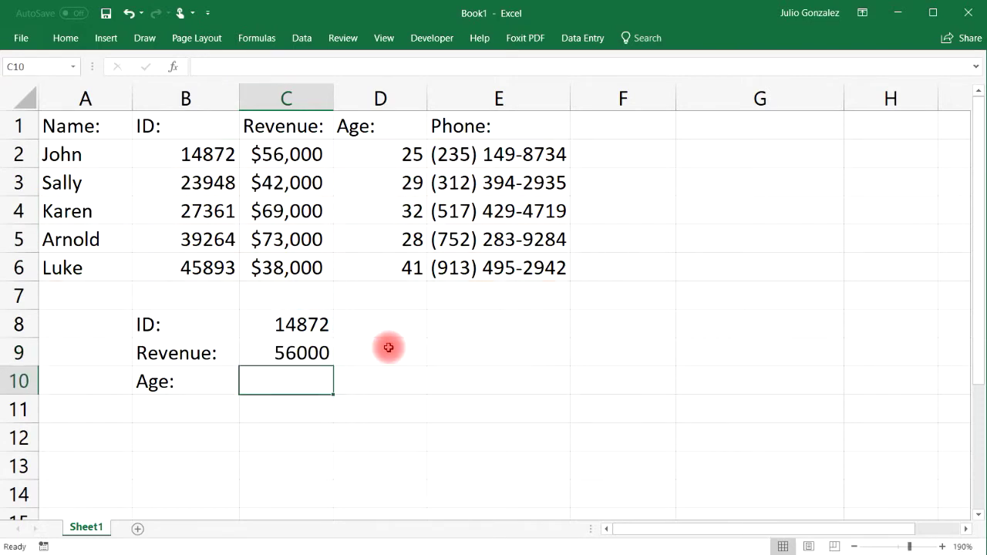
Step: Begin a VLOOKUP formula in C10 with C8 as the lookup value
{"action": "left_click", "coordinate": [295, 375]}
{"action": "double_click", "coordinate": [295, 376]}
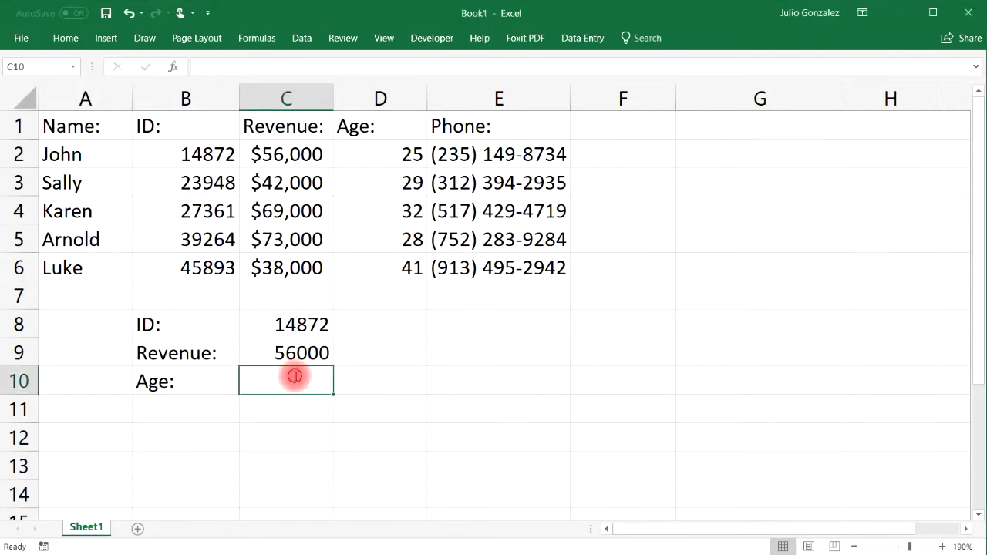
{"action": "type", "text": "=vl"}
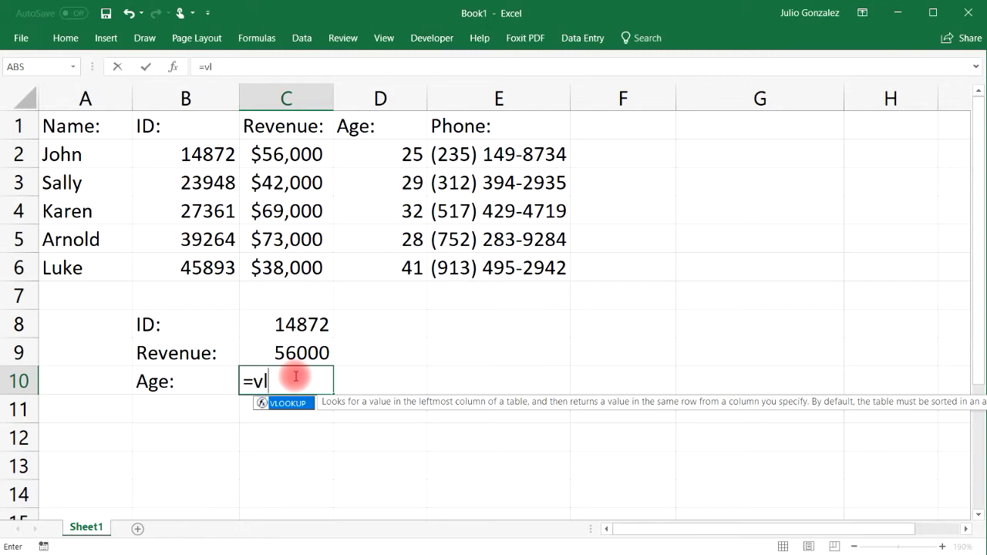
{"action": "type", "text": "ookup("}
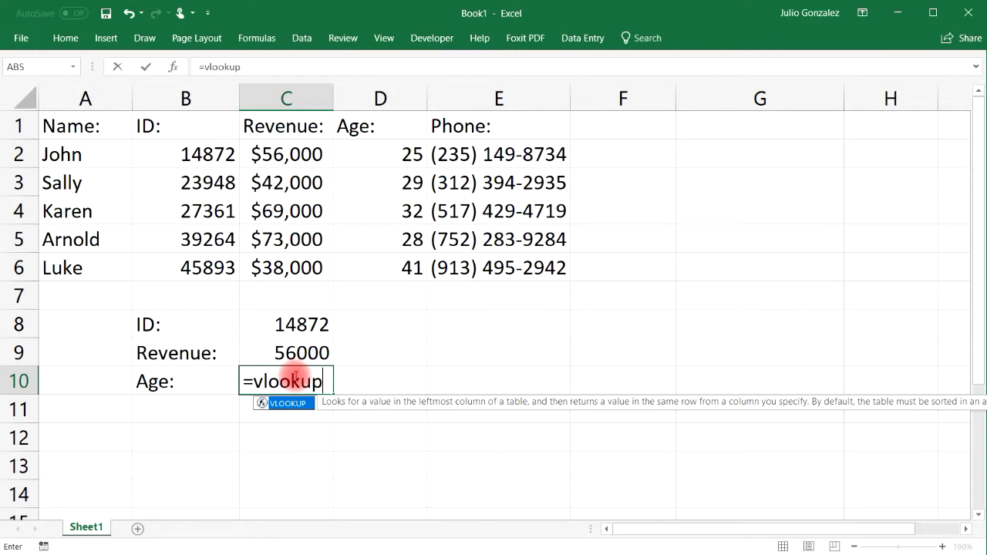
{"action": "left_click", "coordinate": [313, 325]}
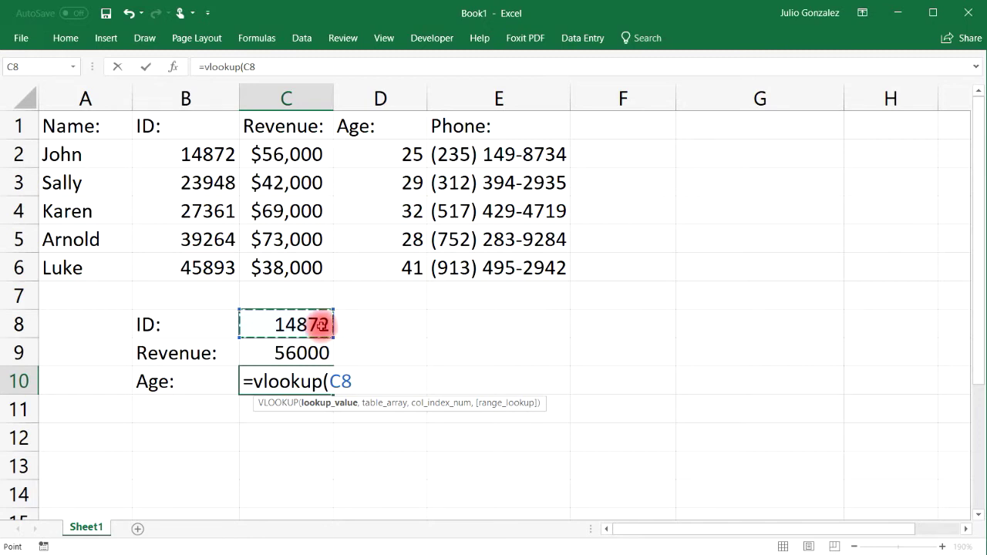
{"action": "type", "text": ","}
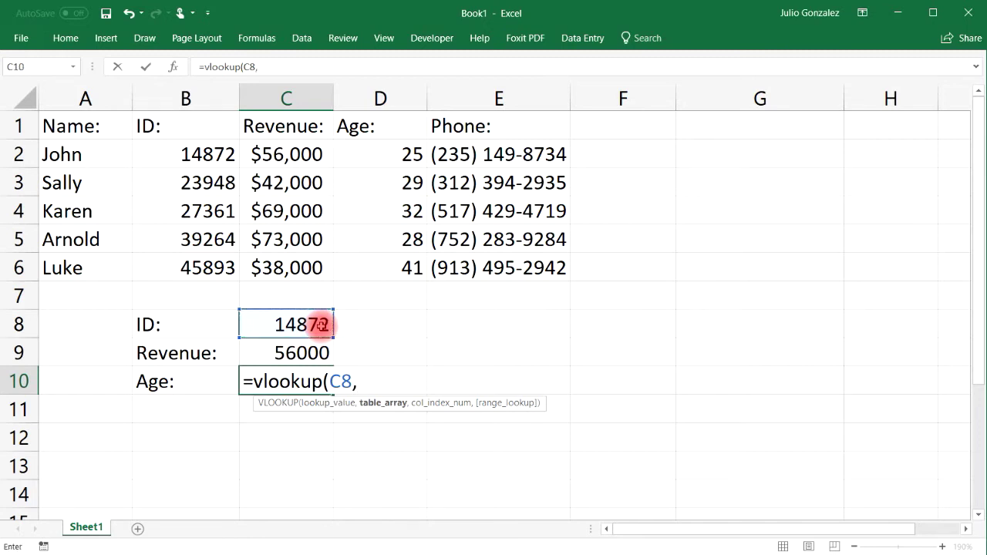
Step: Complete the VLOOKUP in C10 with table range B2:E6, column index 3 and FALSE for an exact match
{"action": "left_click_drag", "start_coordinate": [178, 152], "coordinate": [486, 270]}
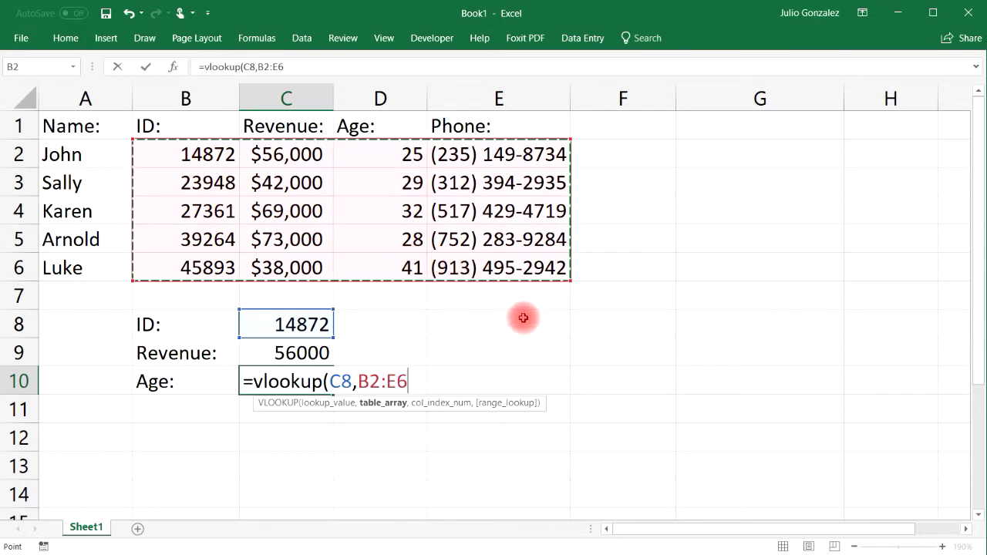
{"action": "type", "text": ","}
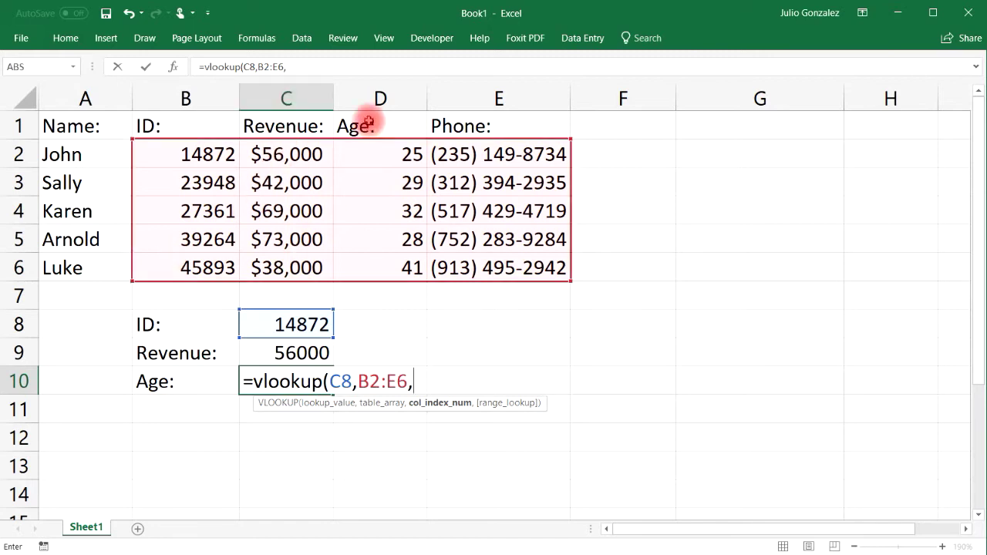
{"action": "type", "text": "3"}
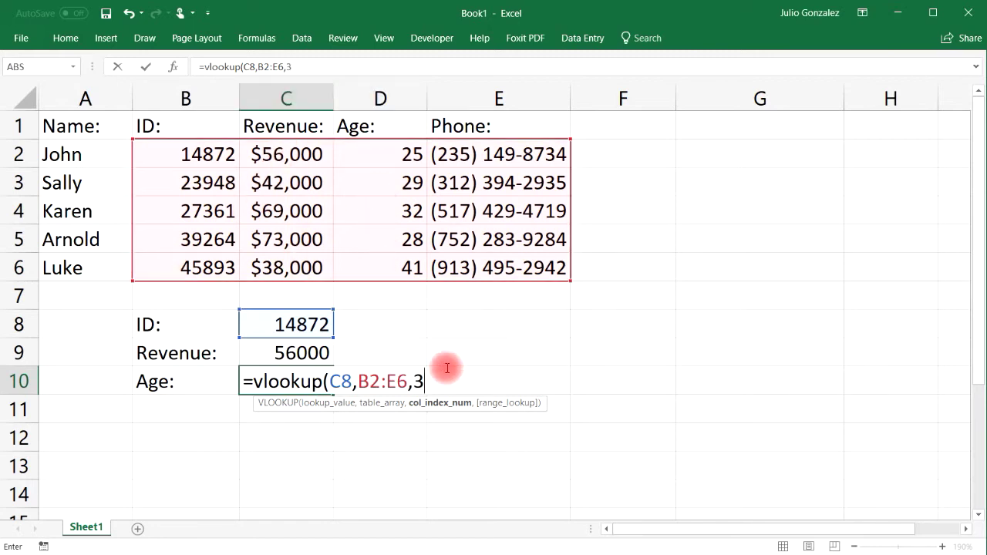
{"action": "type", "text": ","}
{"action": "type", "text": "false)"}
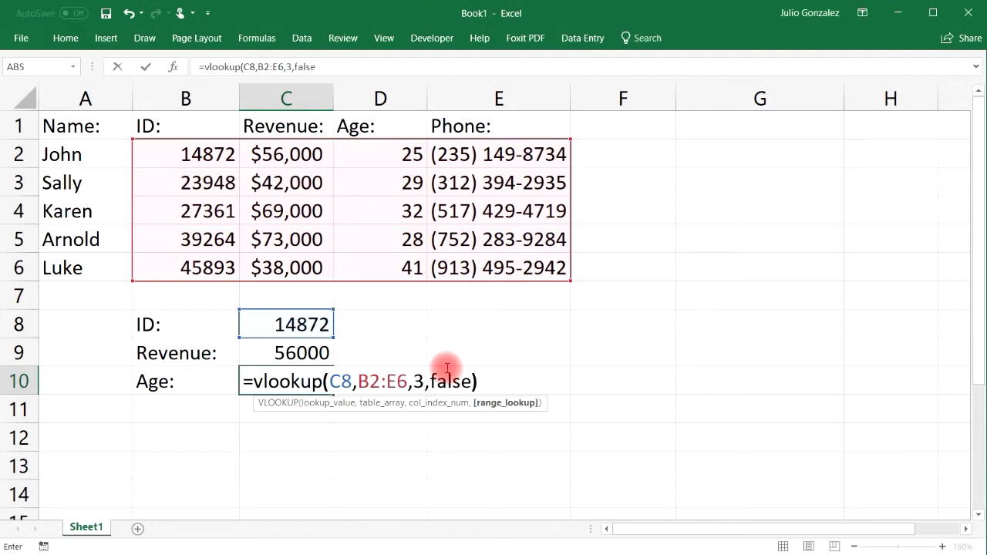
{"action": "key", "text": "Return"}
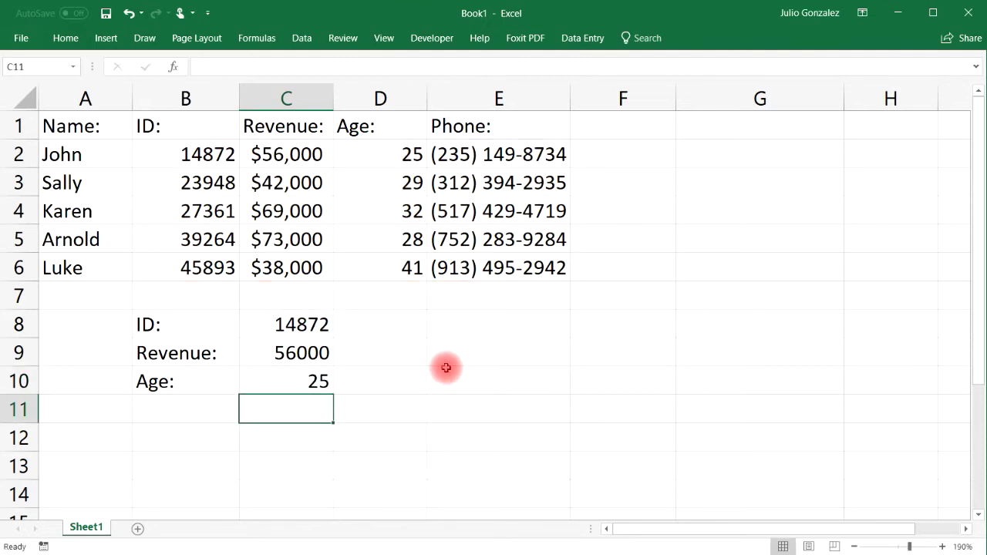
Step: Replace the lookup ID in C8 with the ID listed in B3, and select row 3 to compare it with the returned values
{"action": "left_click", "coordinate": [316, 381]}
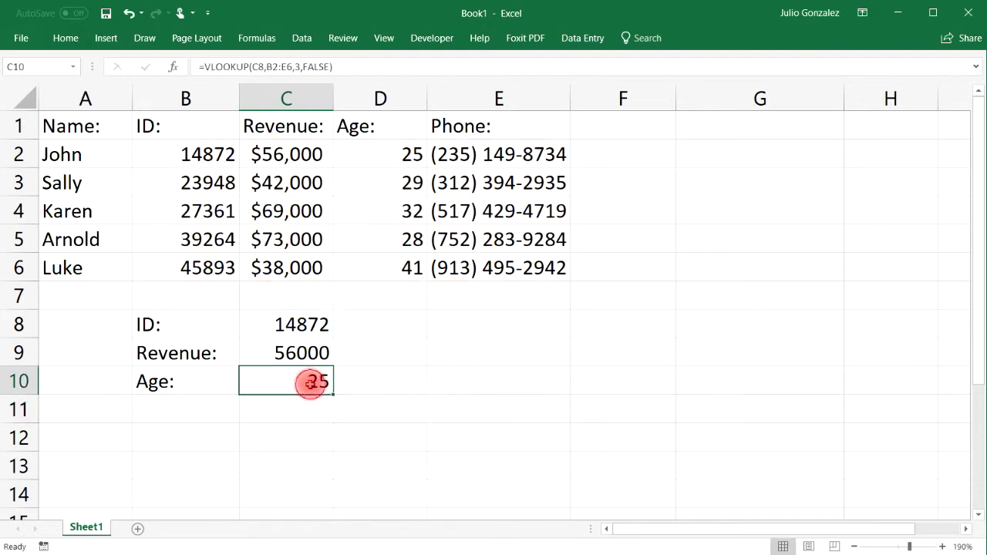
{"action": "left_click", "coordinate": [364, 156]}
{"action": "left_click", "coordinate": [293, 153]}
{"action": "left_click", "coordinate": [218, 183]}
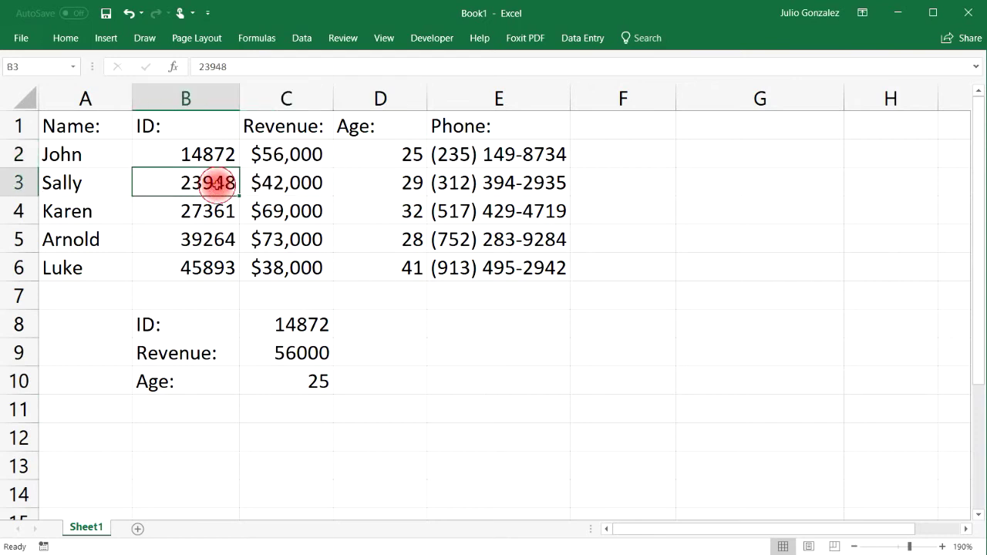
{"action": "left_click", "coordinate": [316, 325]}
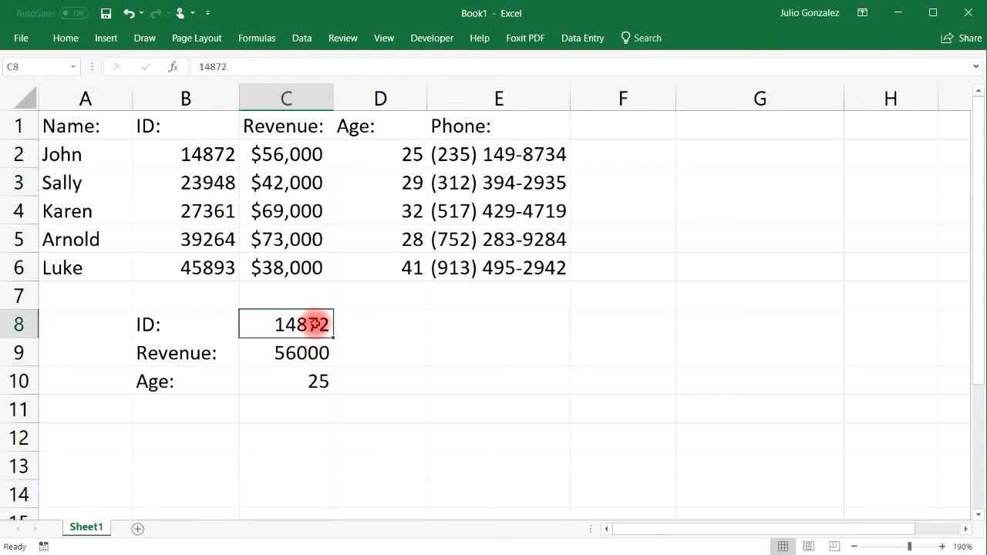
{"action": "type", "text": "23948"}
{"action": "key", "text": "Return"}
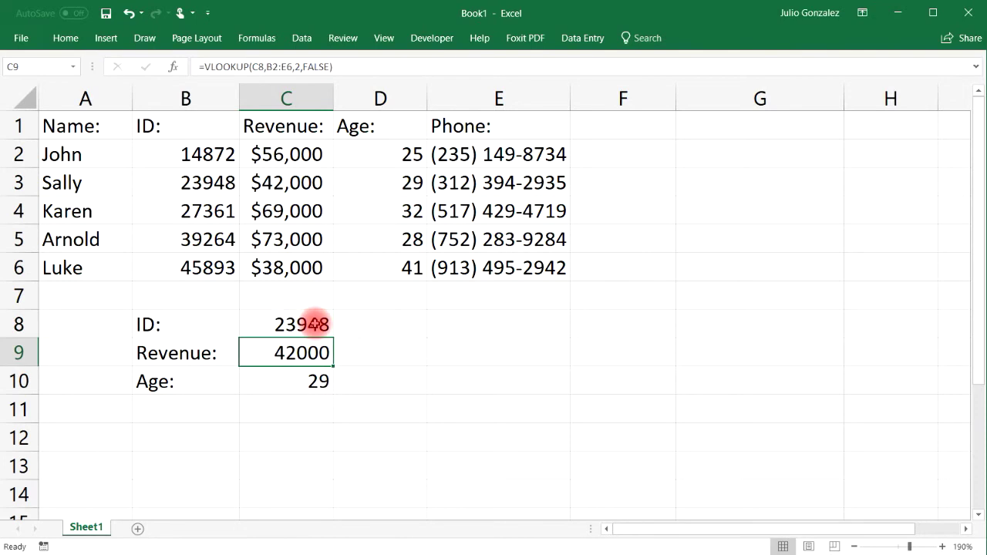
{"action": "left_click", "coordinate": [19, 183]}
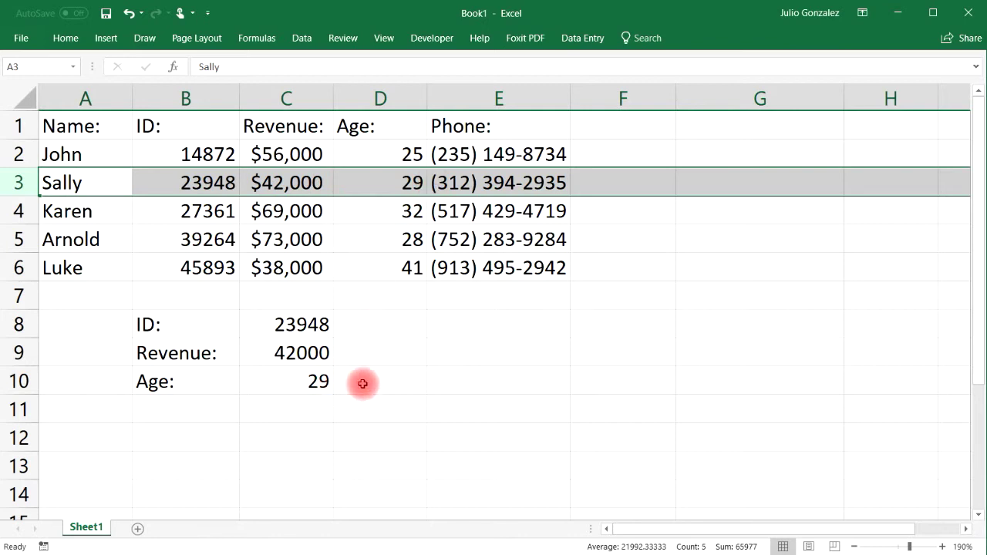
Step: Format the revenue result in C9 as Currency with the $ symbol and 0 decimal places
{"action": "left_click", "coordinate": [301, 352]}
{"action": "right_click", "coordinate": [301, 353]}
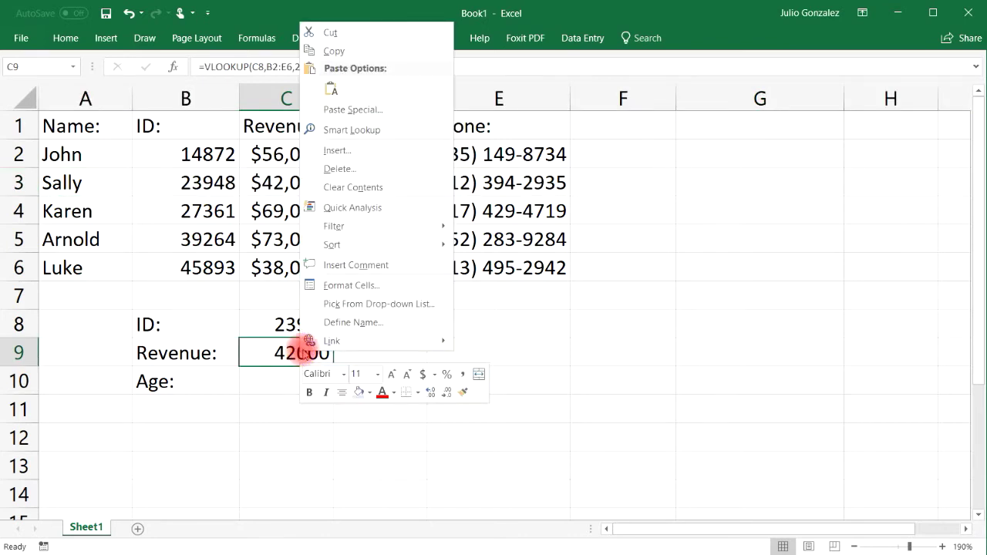
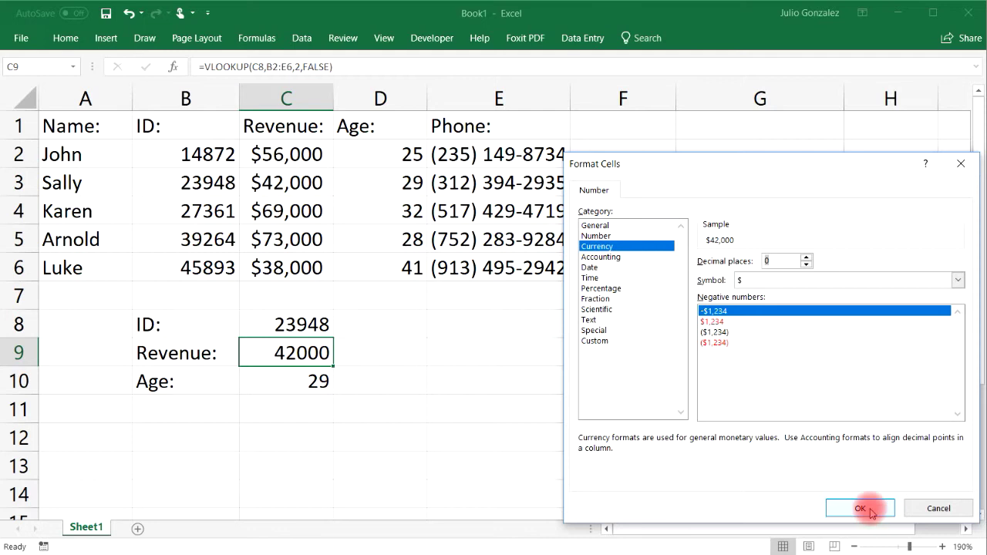
{"action": "left_click", "coordinate": [302, 383]}
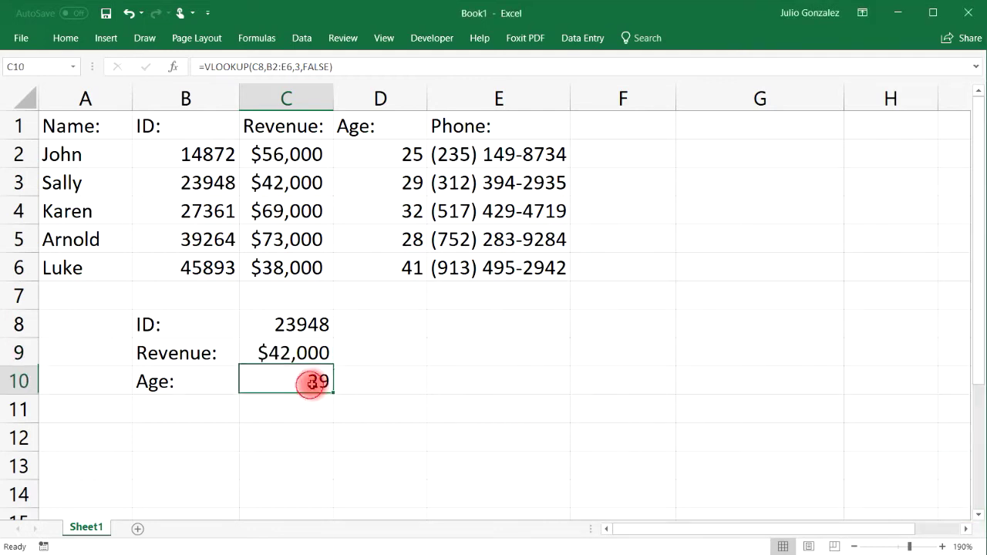
Step: Add the label "Name:" in B11, below the Age label of the lookup area
{"action": "left_click", "coordinate": [198, 413]}
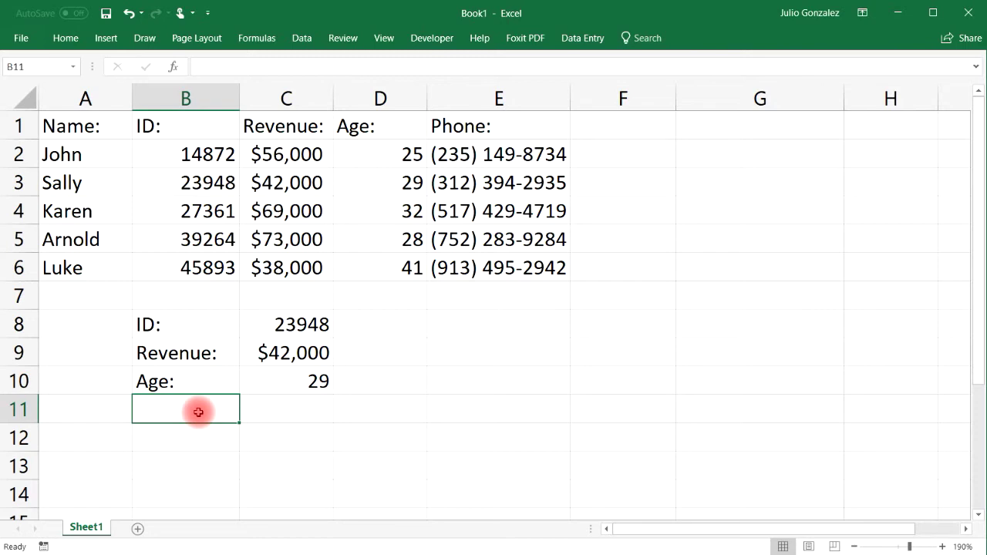
{"action": "type", "text": "Name:"}
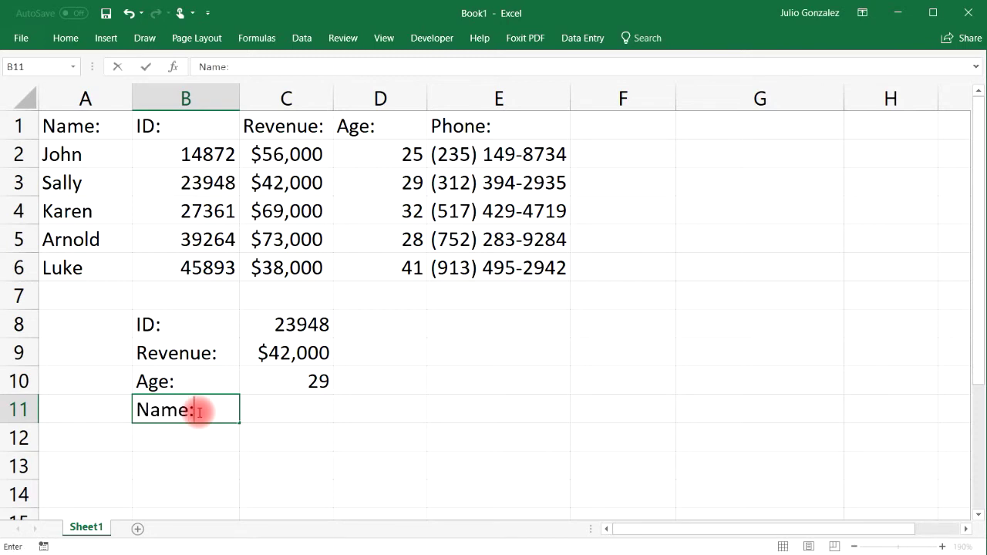
{"action": "key", "text": "Tab"}
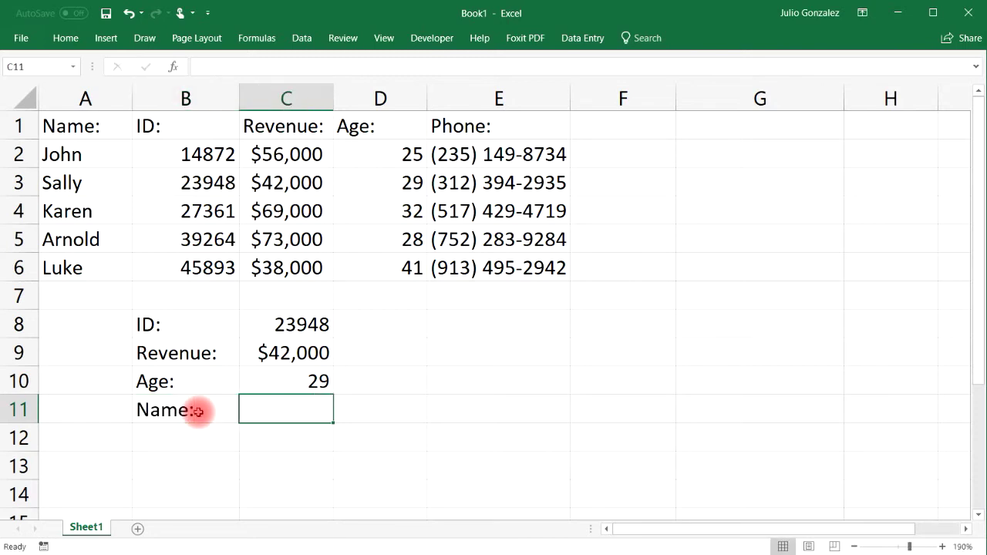
Step: Examine the order of the Name and ID columns in the table against the lookup ID in C8 and the empty cell C11
{"action": "left_click", "coordinate": [85, 97]}
{"action": "left_click_drag", "start_coordinate": [85, 96], "coordinate": [185, 98]}
{"action": "left_click", "coordinate": [186, 98]}
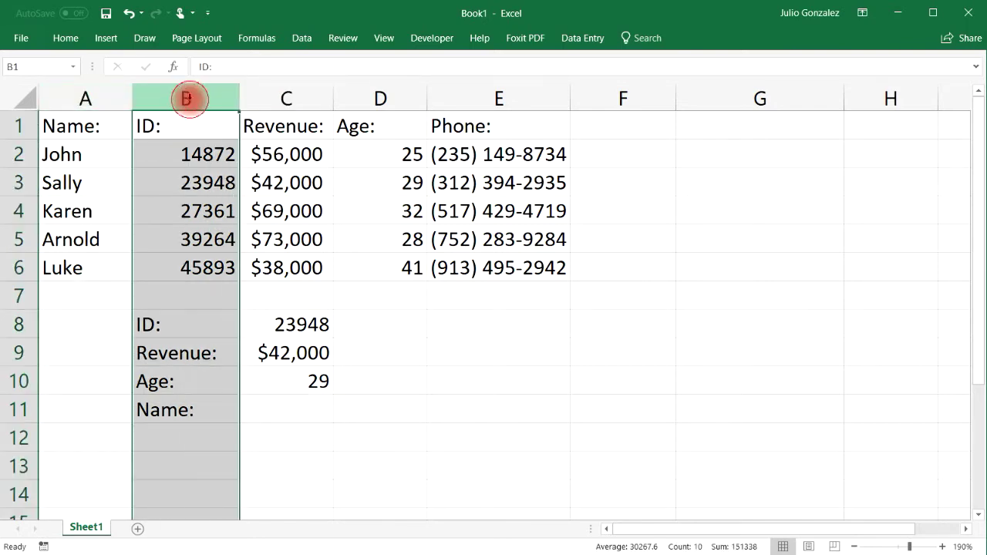
{"action": "left_click", "coordinate": [319, 322]}
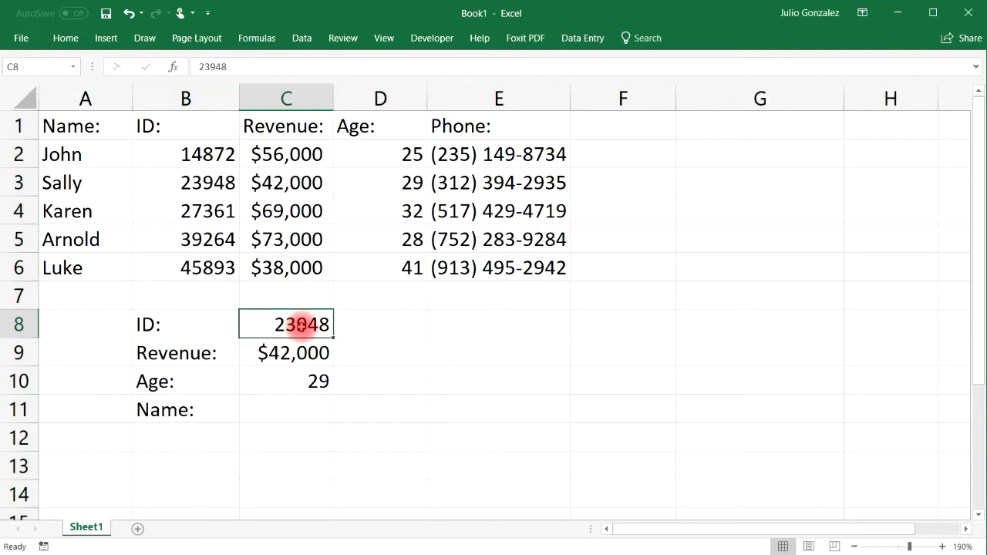
{"action": "left_click", "coordinate": [269, 409]}
{"action": "left_click", "coordinate": [304, 346]}
{"action": "left_click", "coordinate": [304, 322]}
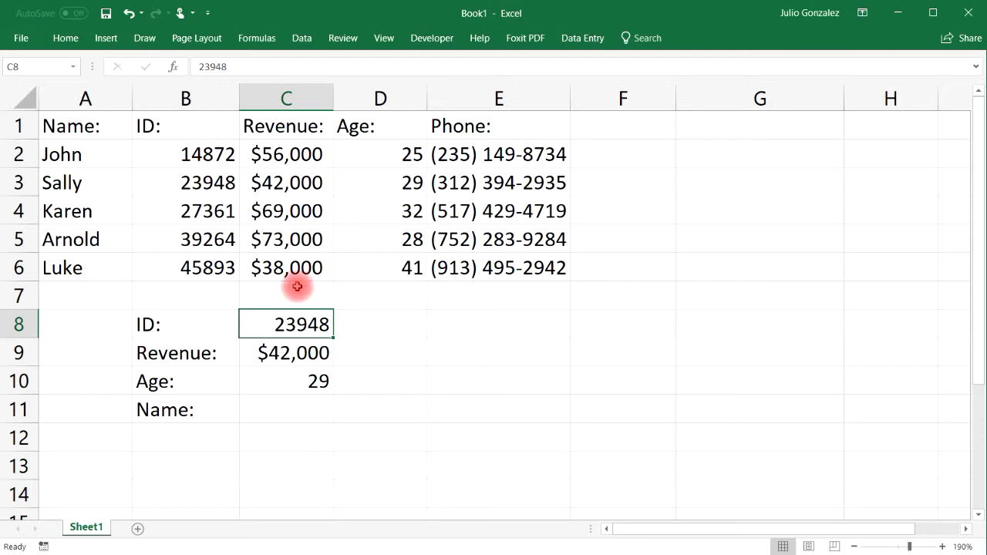
Step: Begin a VLOOKUP formula in C11 with C8 as the lookup value
{"action": "left_click", "coordinate": [319, 403]}
{"action": "type", "text": "=v"}
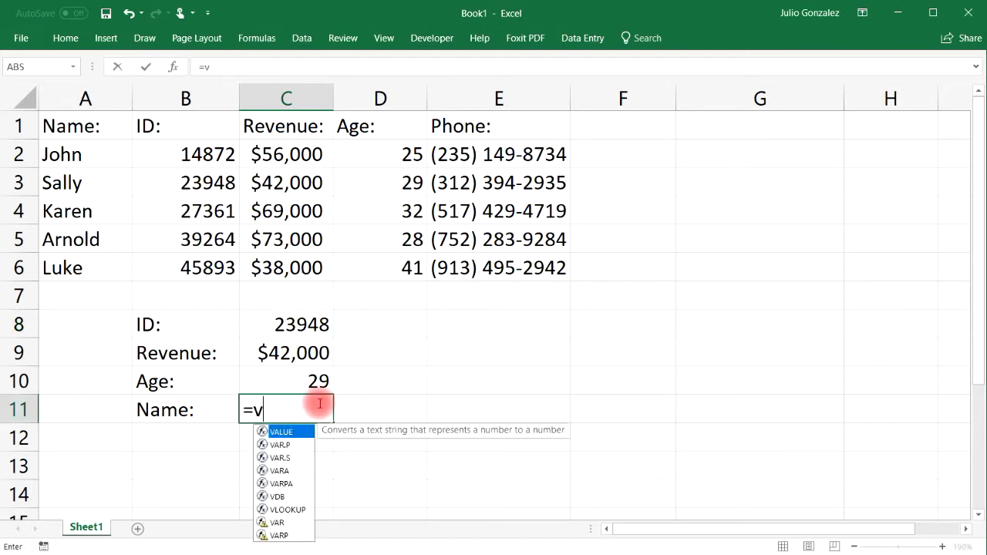
{"action": "type", "text": "lookup"}
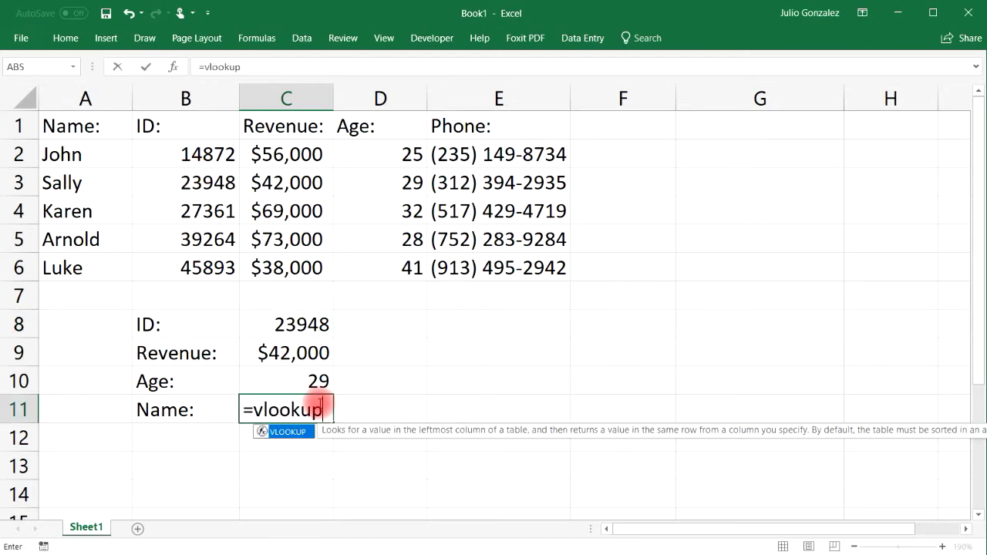
{"action": "type", "text": "("}
{"action": "left_click", "coordinate": [306, 322]}
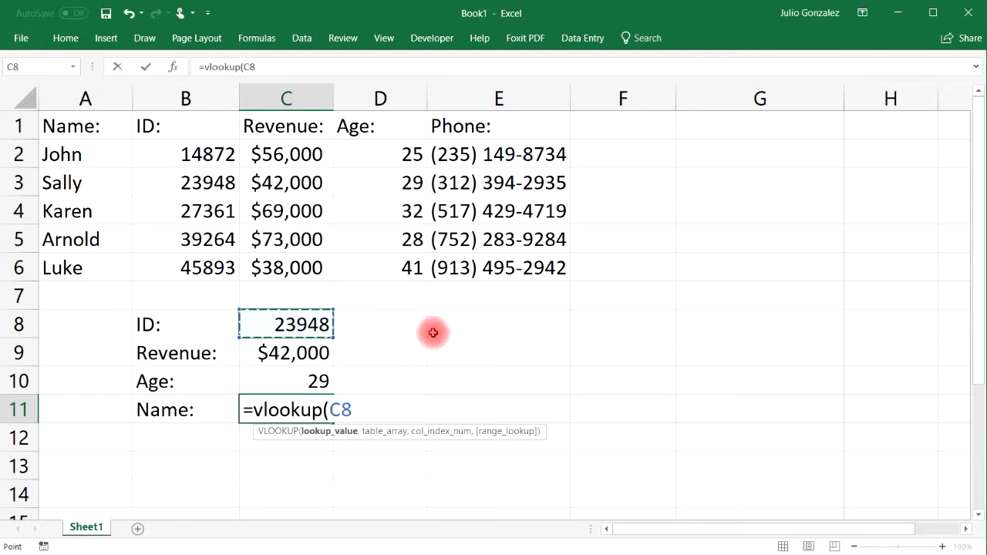
Step: Complete the VLOOKUP in C11 with table range A2:E6, column index 1 and FALSE for an exact match
{"action": "type", "text": ","}
{"action": "left_click_drag", "start_coordinate": [54, 150], "coordinate": [453, 269]}
{"action": "type", "text": ",1"}
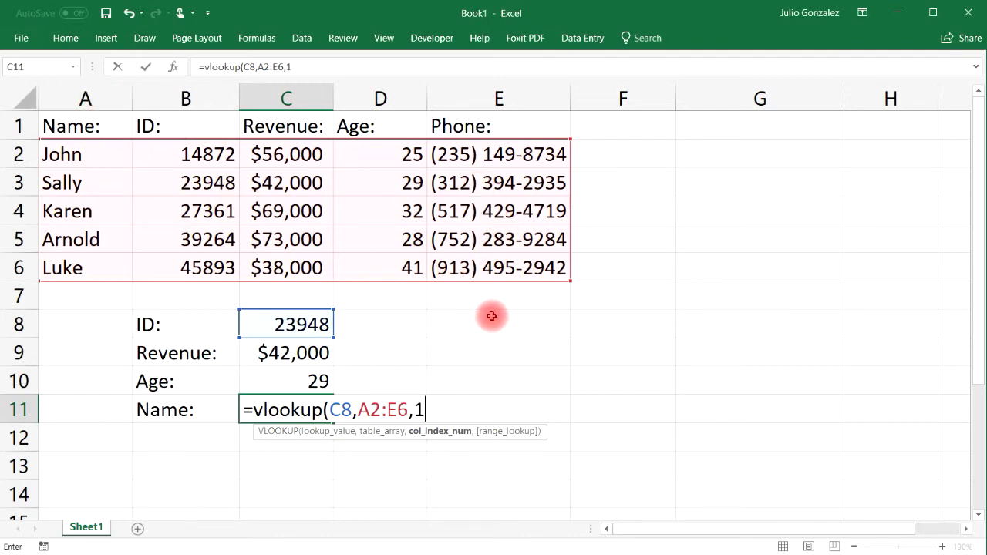
{"action": "type", "text": ",false)"}
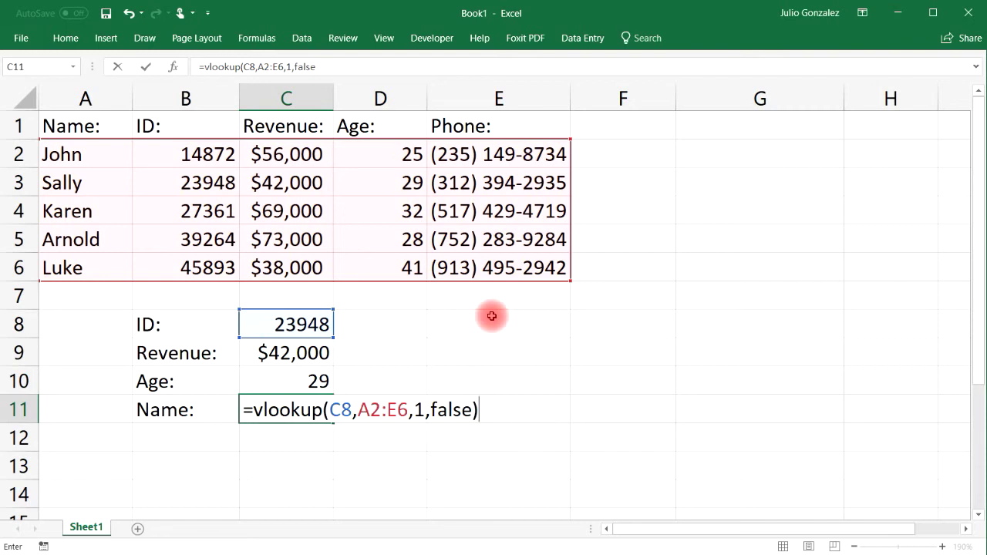
{"action": "key", "text": "Return"}
Step: Check the C11 formula and its result against the lookup ID in C8 and the positions of the Name and ID columns
{"action": "left_click", "coordinate": [310, 410]}
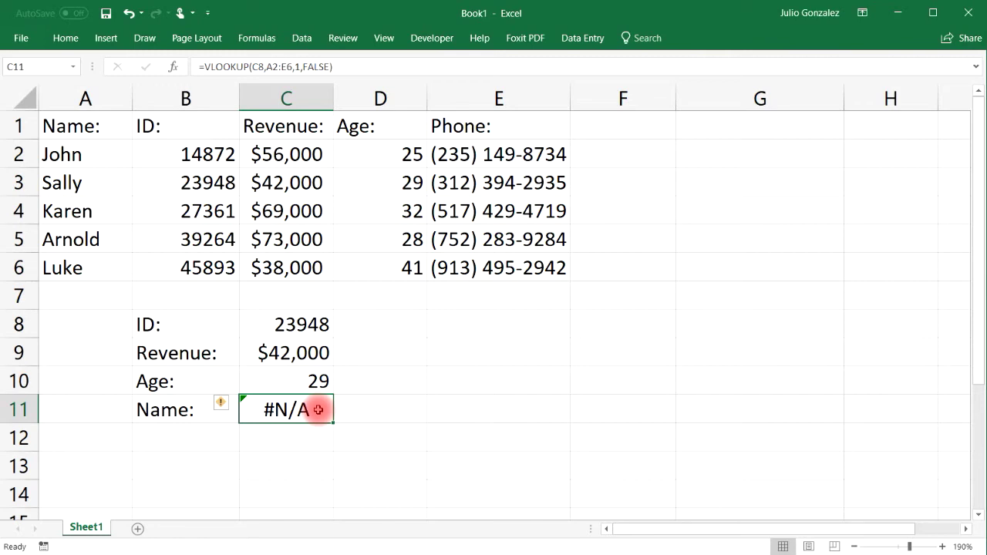
{"action": "left_click", "coordinate": [311, 325]}
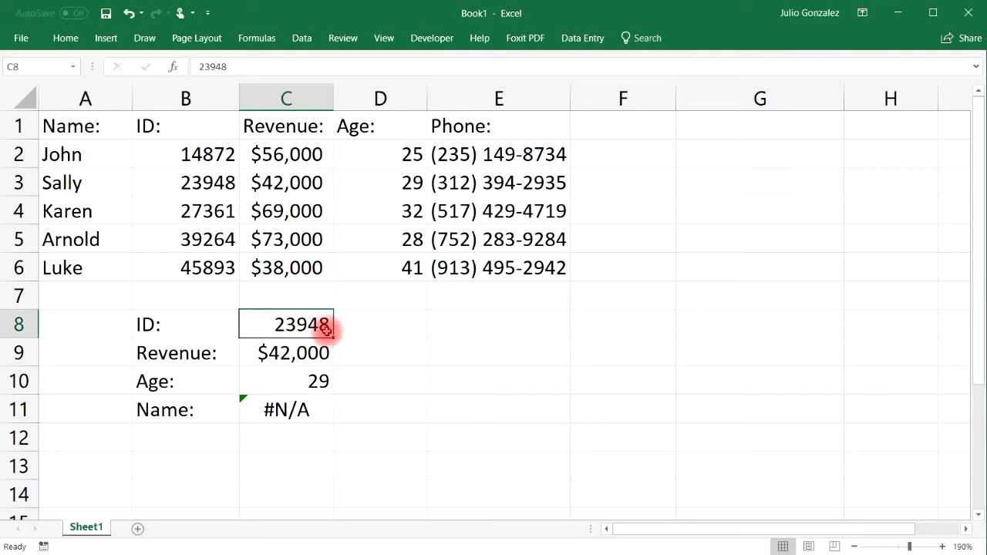
{"action": "left_click", "coordinate": [313, 416]}
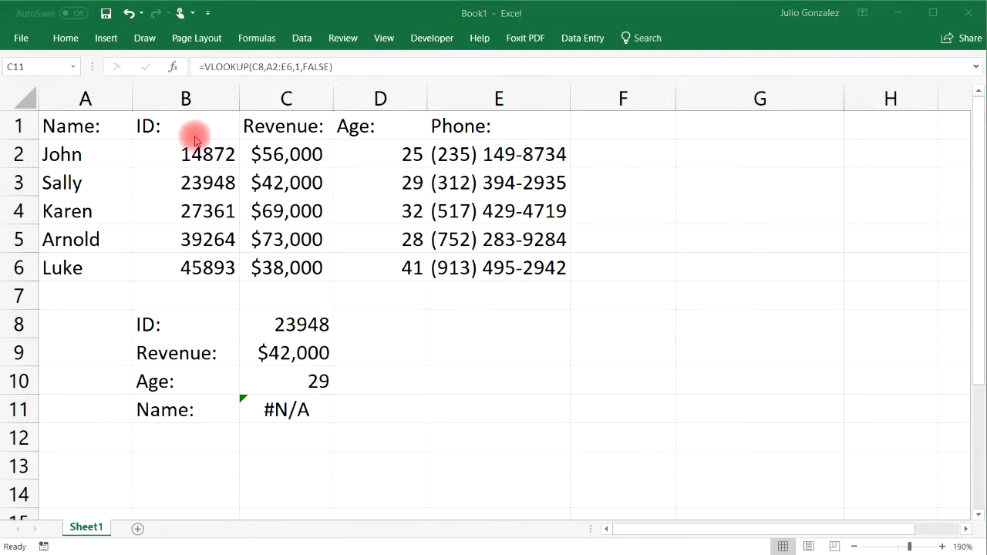
{"action": "left_click", "coordinate": [103, 97]}
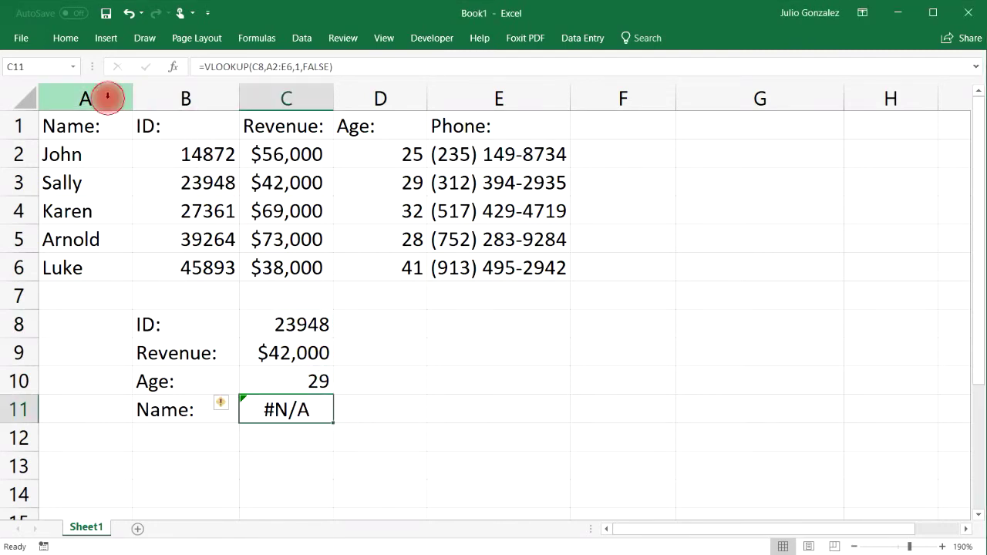
{"action": "left_click", "coordinate": [196, 97]}
{"action": "left_click", "coordinate": [308, 325]}
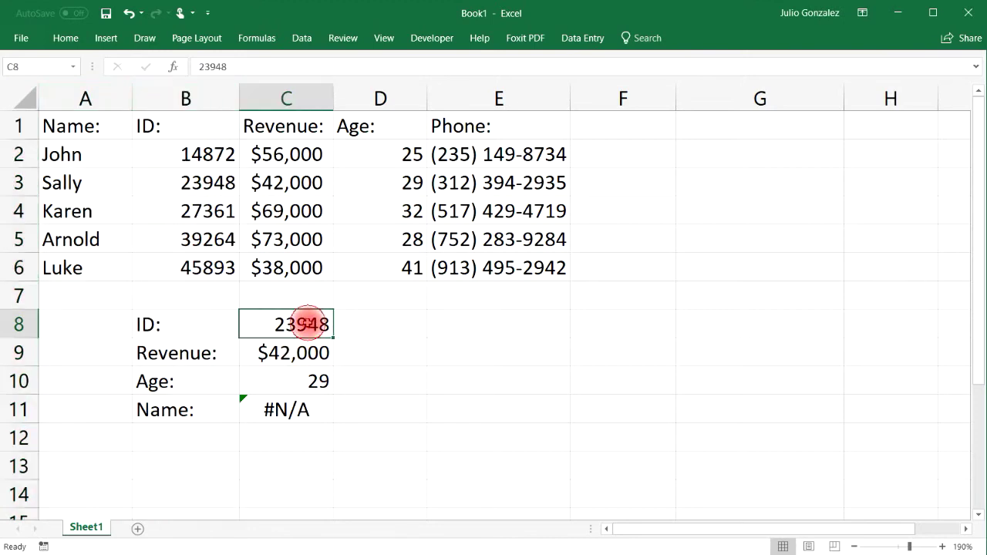
{"action": "left_click", "coordinate": [172, 322]}
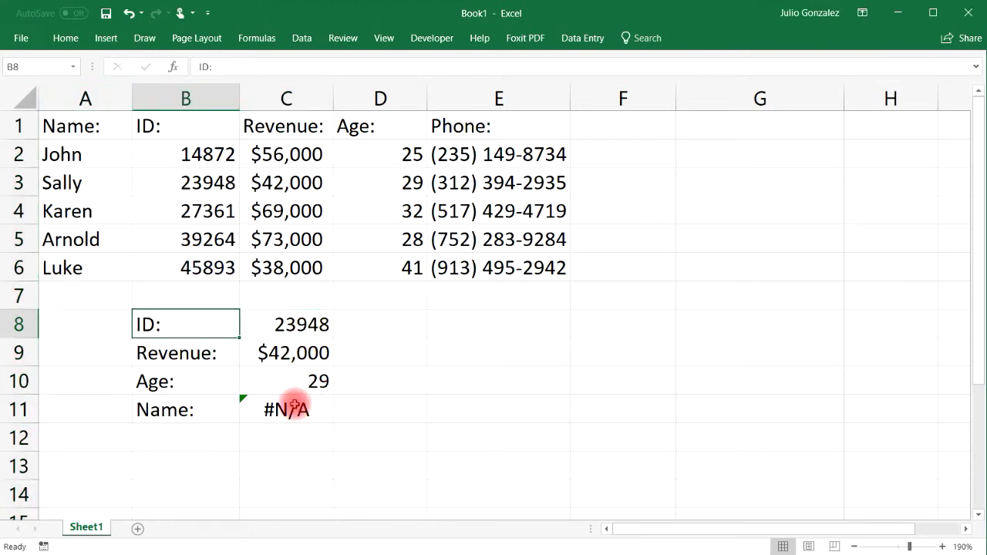
Step: Replace the VLOOKUP in C11 with the start of a LOOKUP formula that uses C8 as the lookup value
{"action": "double_click", "coordinate": [296, 410]}
{"action": "left_click_drag", "start_coordinate": [522, 410], "coordinate": [246, 410]}
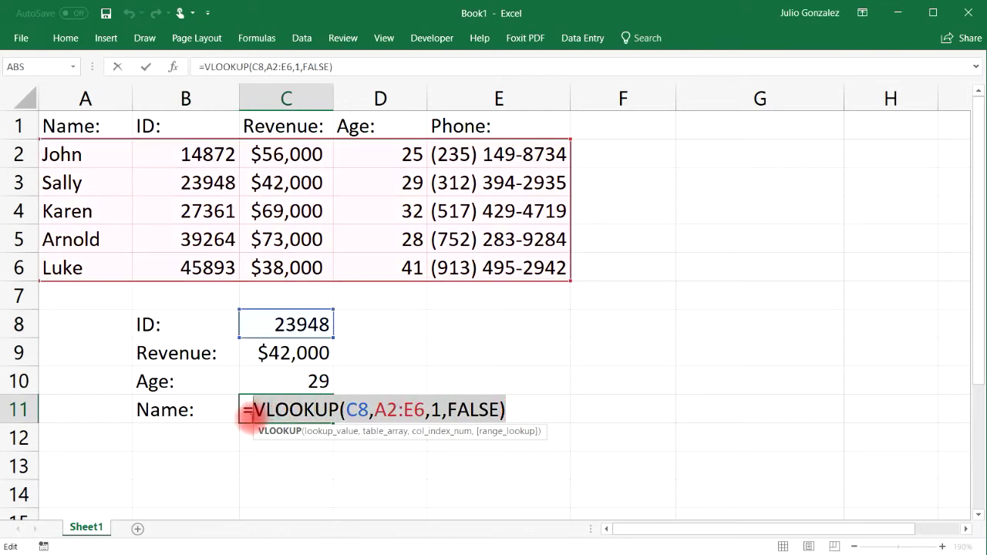
{"action": "key", "text": "BackSpace"}
{"action": "type", "text": "=lookup"}
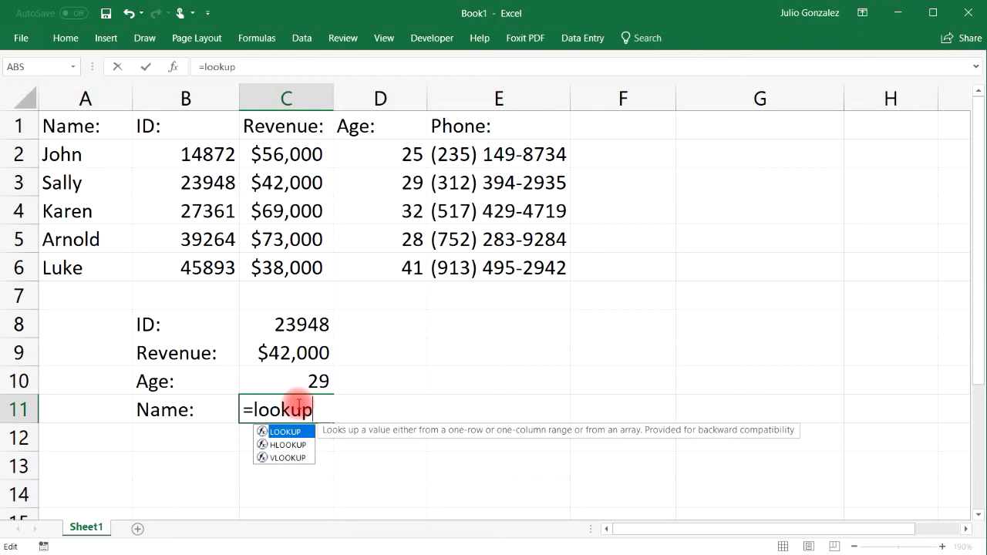
{"action": "type", "text": "("}
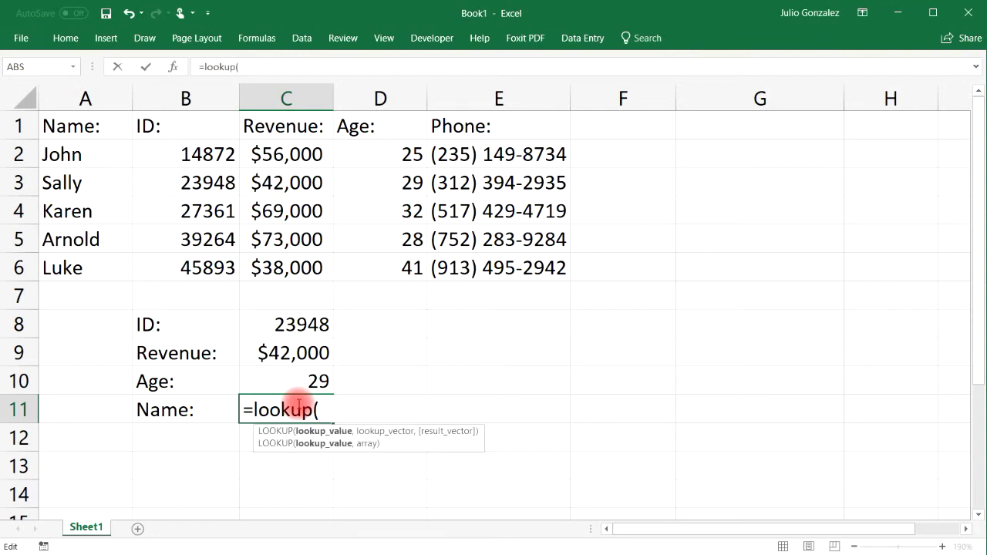
{"action": "left_click", "coordinate": [309, 324]}
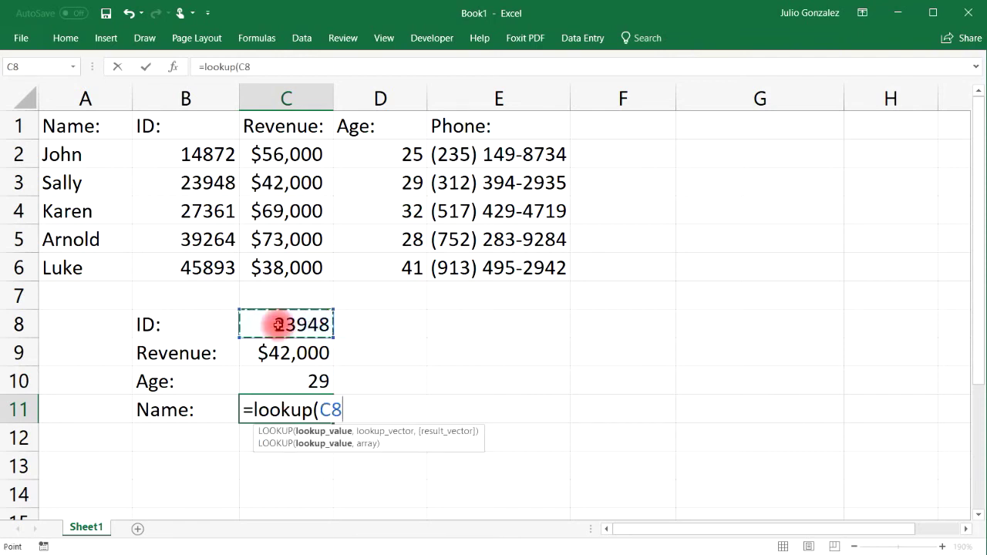
{"action": "type", "text": ","}
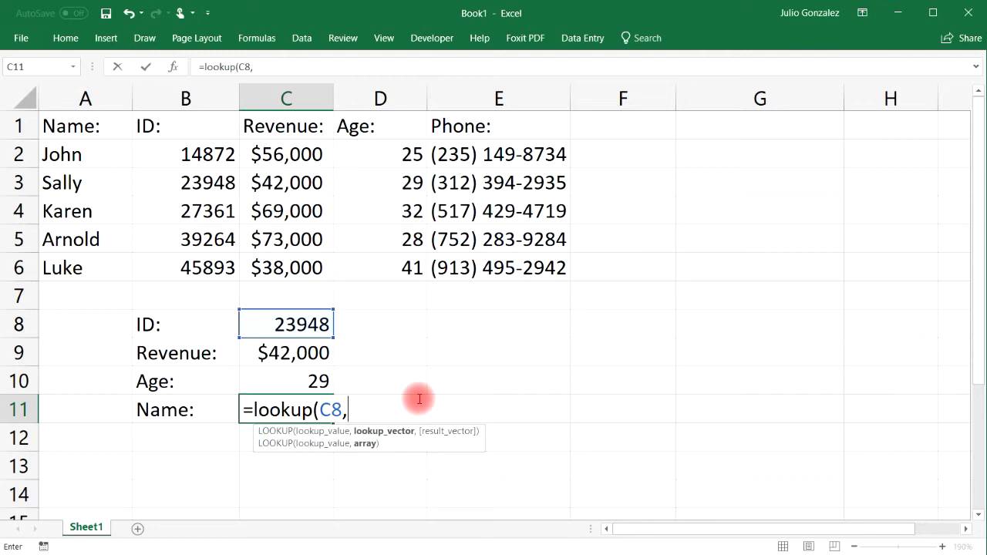
{"action": "left_click", "coordinate": [94, 168]}
{"action": "left_click_drag", "start_coordinate": [94, 169], "coordinate": [124, 265]}
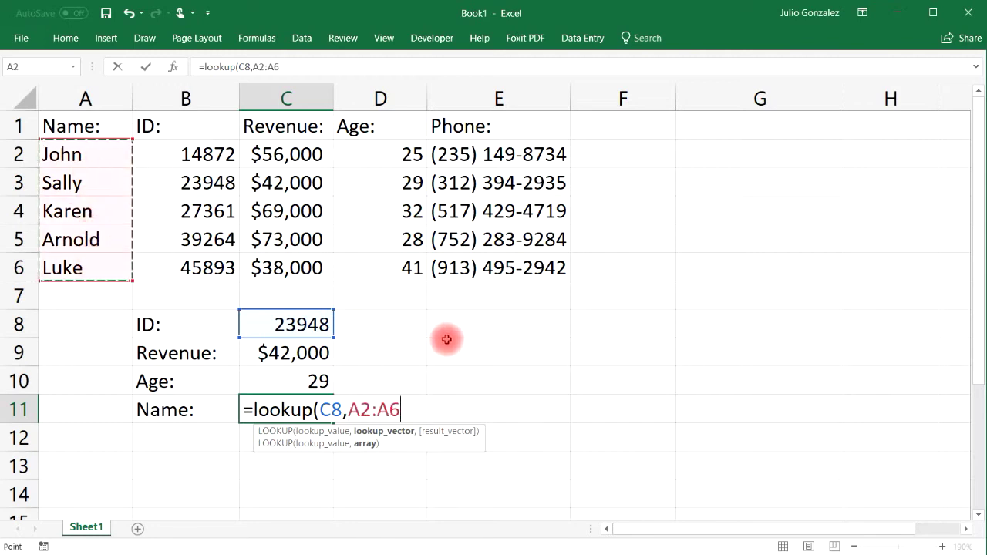
{"action": "type", "text": ","}
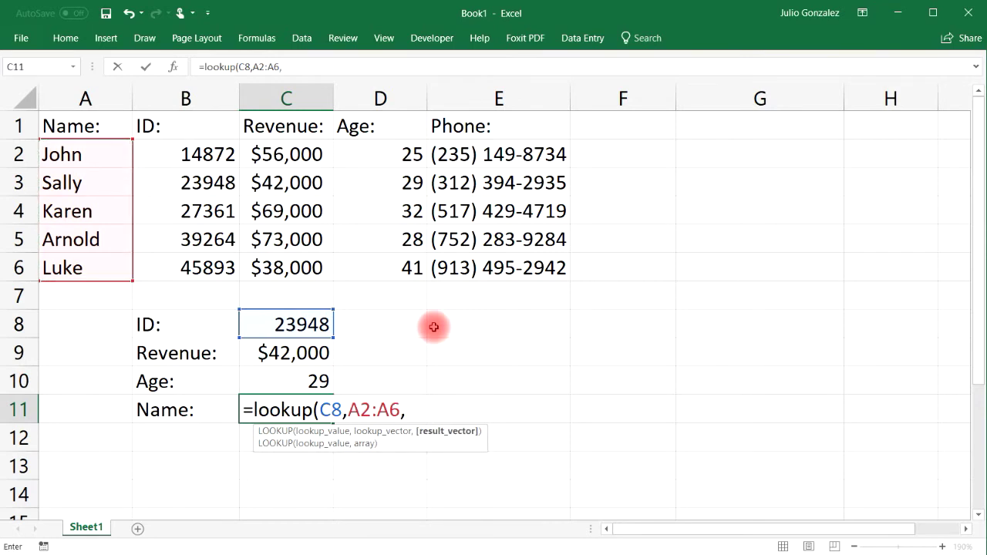
{"action": "key", "text": "BackSpace"}
{"action": "key", "text": "BackSpace"}
{"action": "key", "text": "BackSpace"}
{"action": "key", "text": "BackSpace"}
{"action": "key", "text": "BackSpace"}
{"action": "key", "text": "BackSpace"}
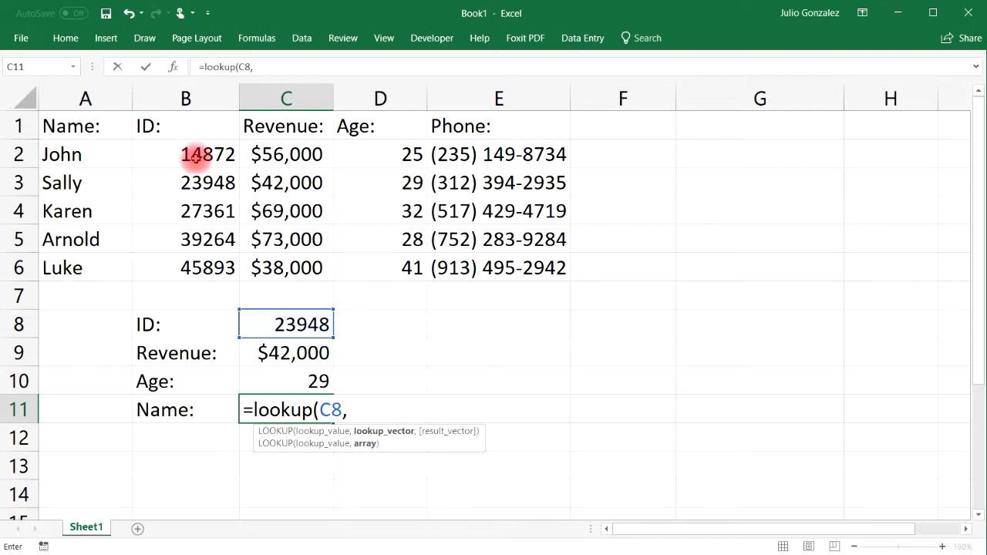
Step: Complete the LOOKUP in C11 with lookup vector B2:B6 and result vector A2:A6, and check its result against the table
{"action": "left_click_drag", "start_coordinate": [194, 151], "coordinate": [205, 265]}
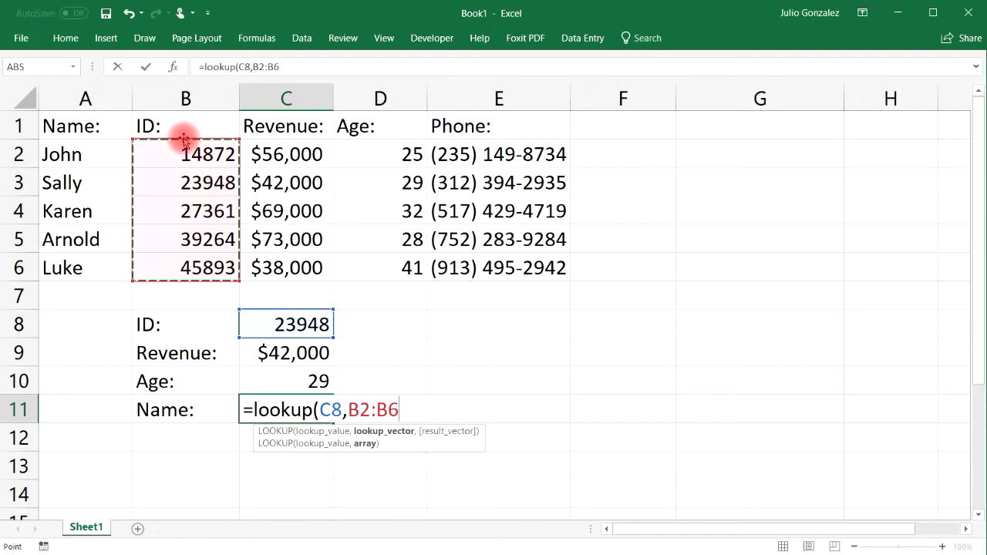
{"action": "type", "text": ","}
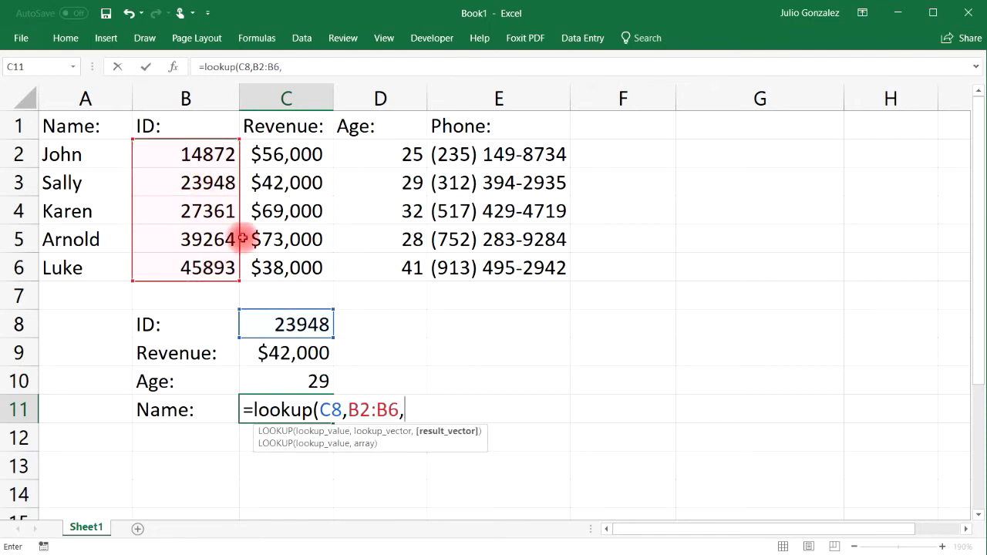
{"action": "left_click", "coordinate": [88, 153]}
{"action": "left_click_drag", "start_coordinate": [89, 153], "coordinate": [73, 267]}
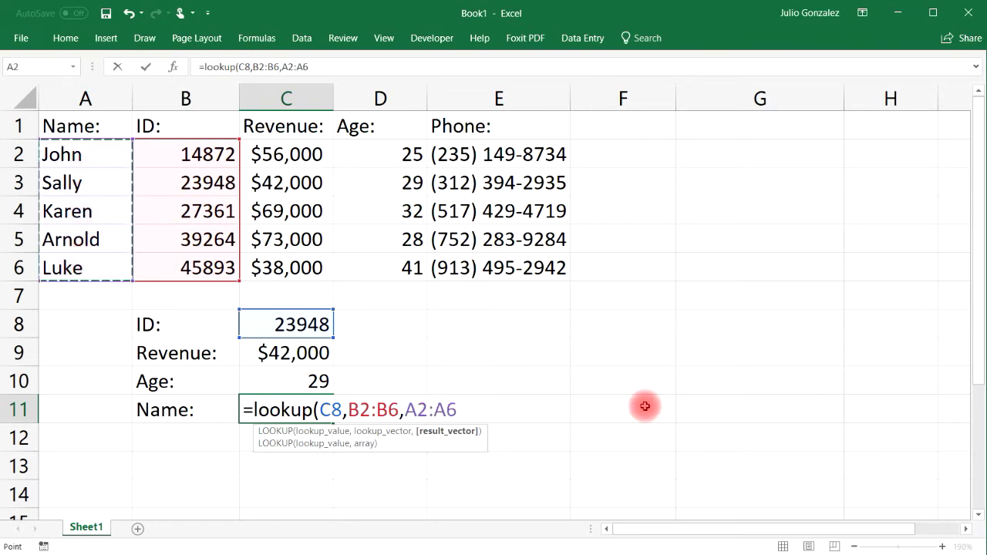
{"action": "type", "text": ")"}
{"action": "key", "text": "Return"}
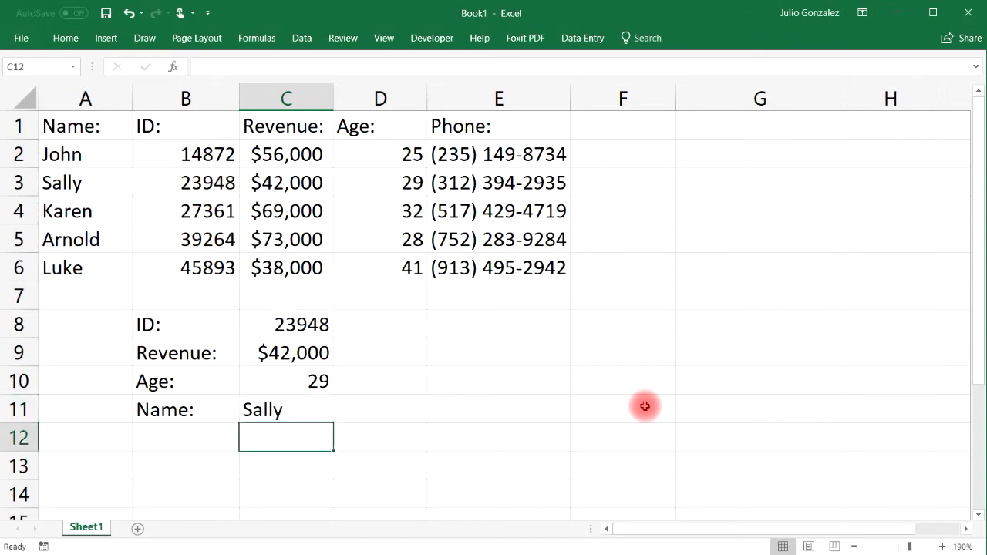
{"action": "left_click", "coordinate": [183, 182]}
{"action": "left_click", "coordinate": [101, 179]}
{"action": "left_click", "coordinate": [300, 410]}
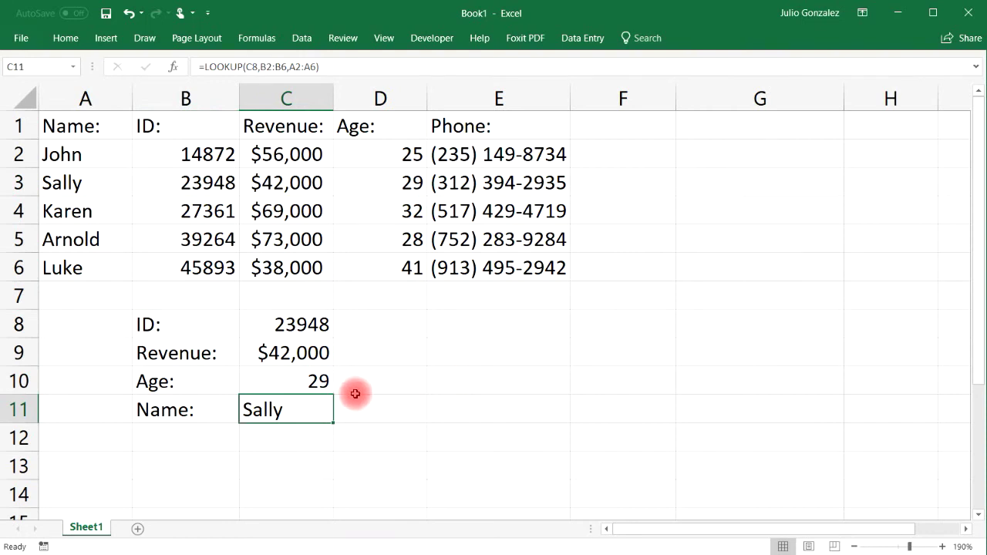
Step: Change the lookup ID in C8 to the ID listed in B4
{"action": "left_click", "coordinate": [314, 322]}
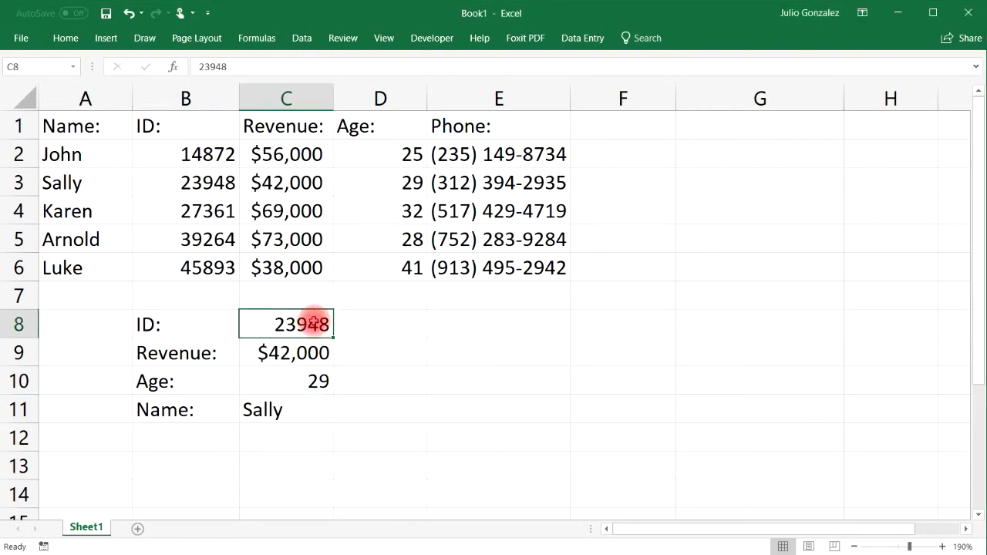
{"action": "type", "text": "27361"}
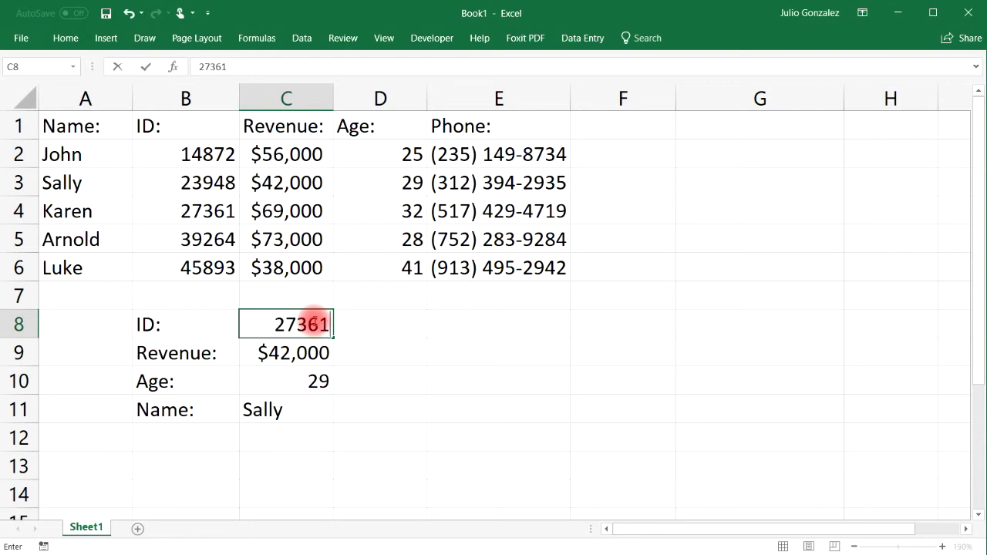
{"action": "key", "text": "Return"}
Step: Compare the returned revenue, age and name with row 4 of the table, and review the ID column
{"action": "left_click", "coordinate": [224, 213]}
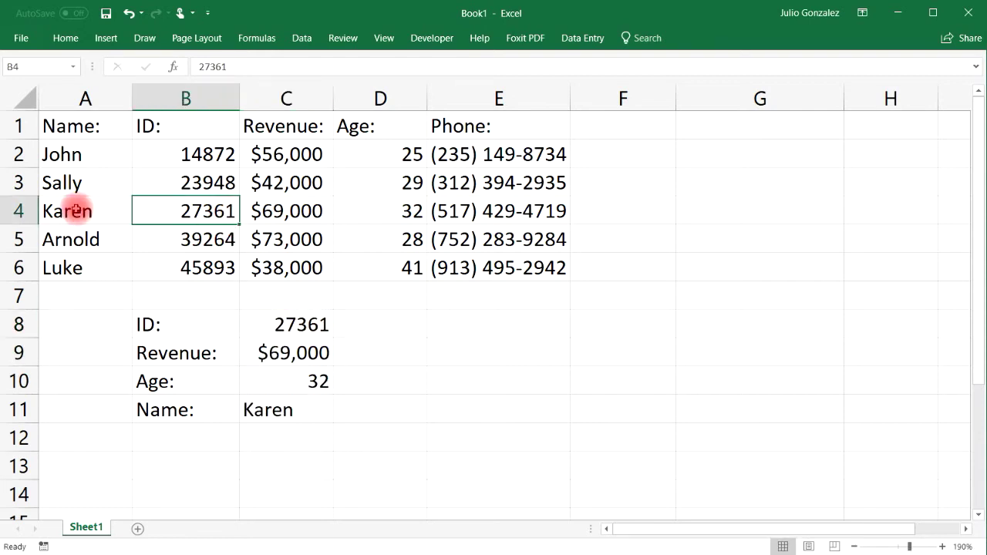
{"action": "left_click", "coordinate": [77, 210]}
{"action": "left_click", "coordinate": [313, 355]}
{"action": "left_click", "coordinate": [302, 212]}
{"action": "left_click", "coordinate": [328, 377]}
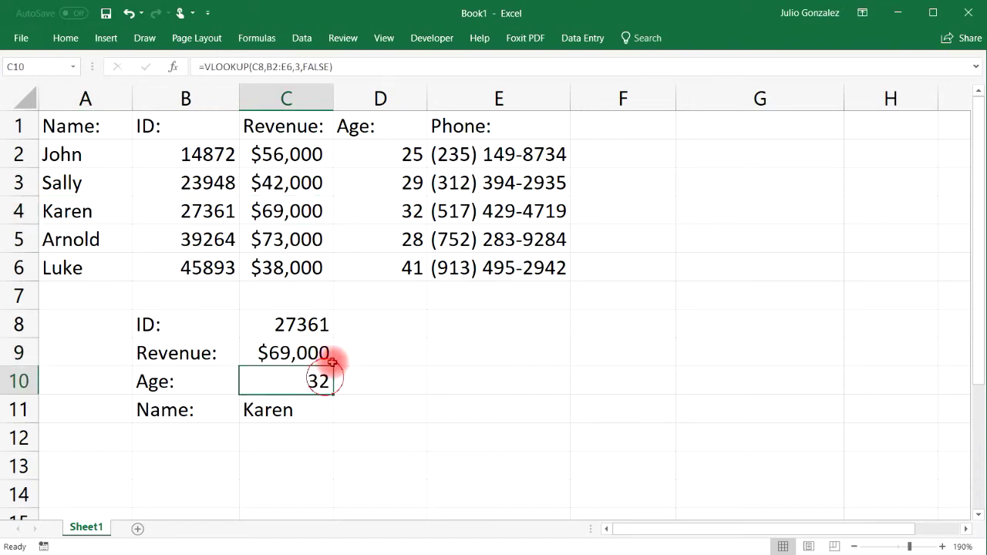
{"action": "left_click", "coordinate": [394, 214]}
{"action": "left_click", "coordinate": [311, 419]}
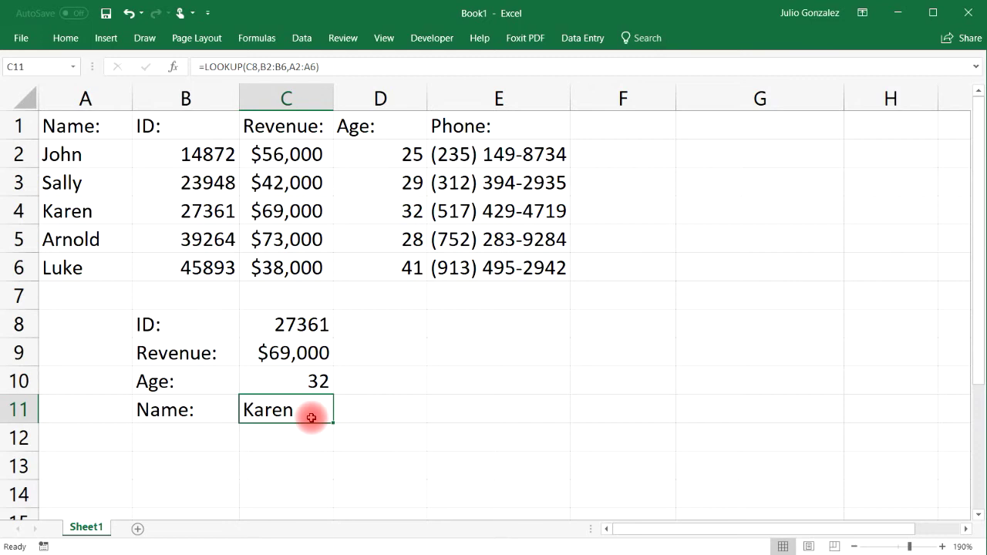
{"action": "left_click", "coordinate": [292, 328]}
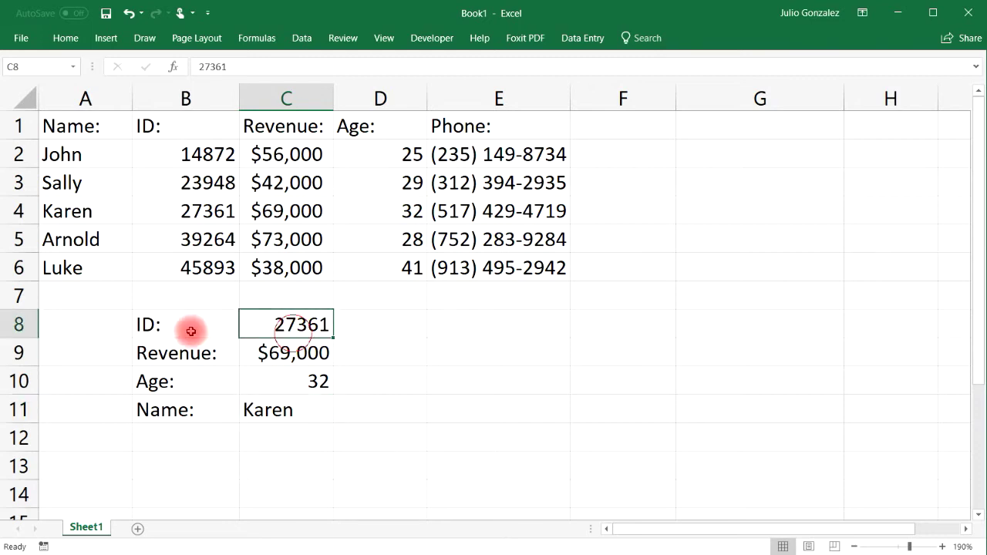
{"action": "left_click", "coordinate": [189, 330]}
{"action": "left_click", "coordinate": [186, 98]}
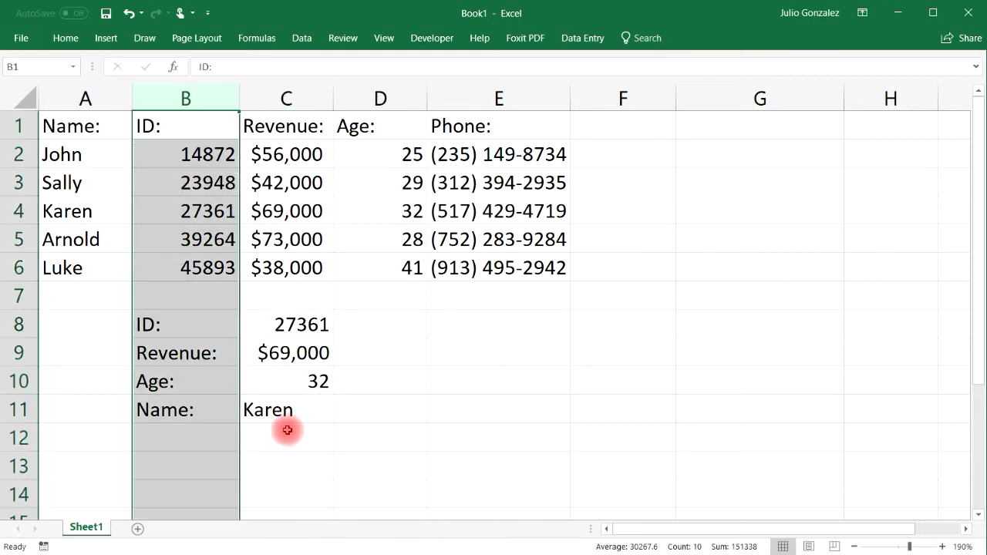
Step: Add the label "Phone:" in B12 and begin a LOOKUP formula in C12 with C8 as the lookup value
{"action": "left_click", "coordinate": [224, 435]}
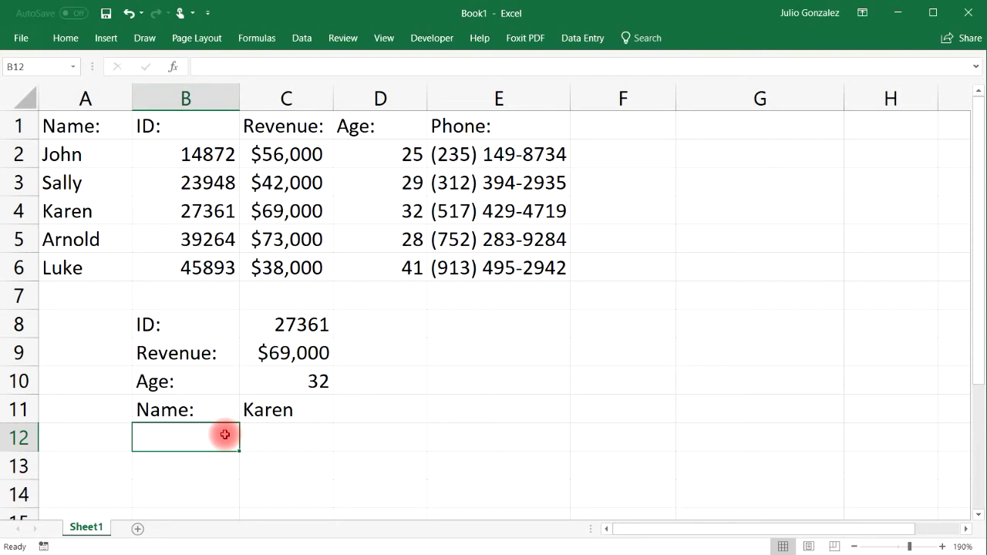
{"action": "type", "text": "Phone:"}
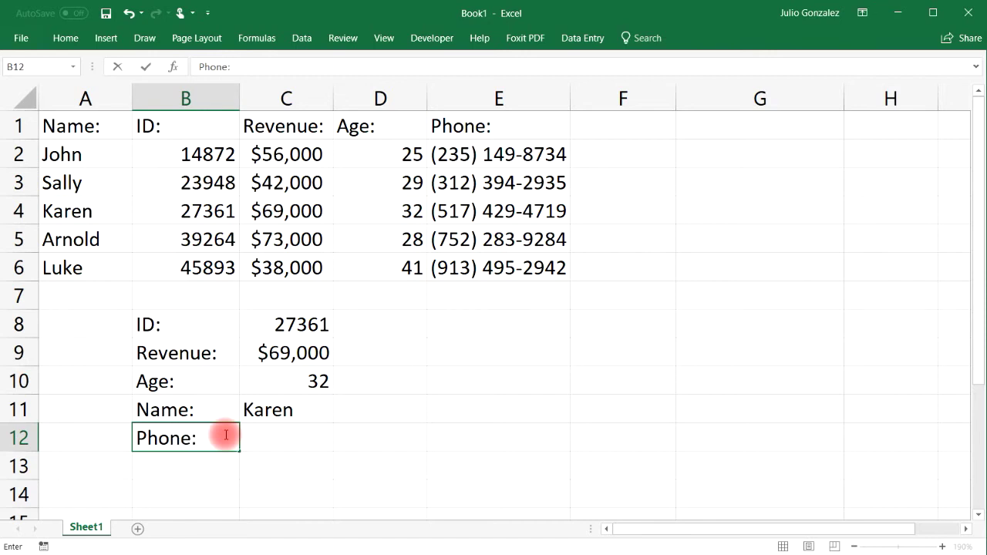
{"action": "key", "text": "Tab"}
{"action": "type", "text": "=lo"}
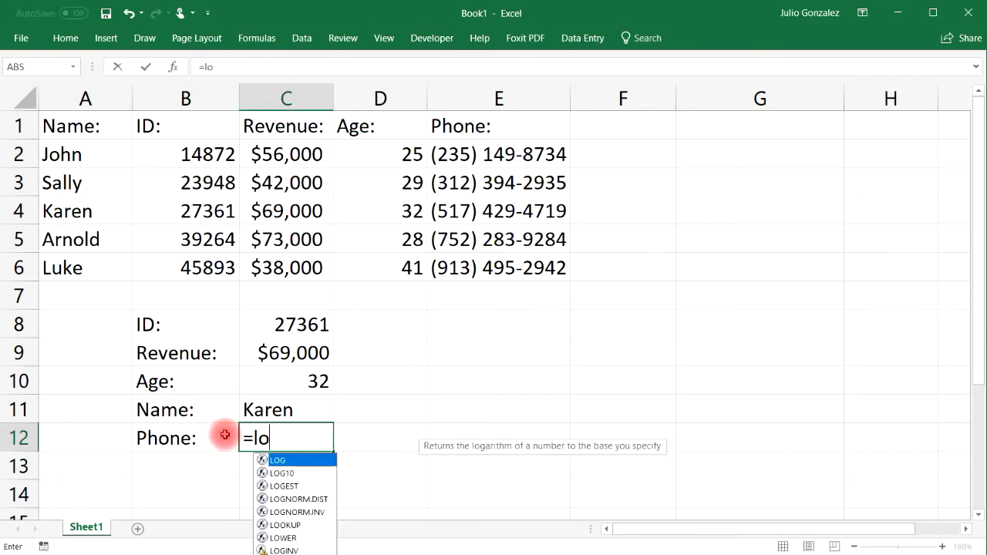
{"action": "type", "text": "okup("}
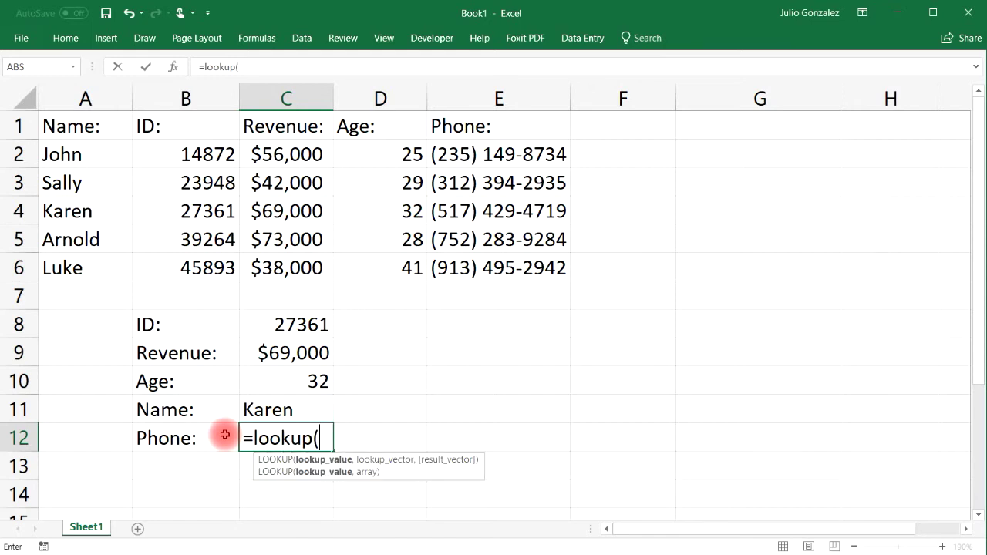
{"action": "left_click", "coordinate": [276, 326]}
{"action": "type", "text": ","}
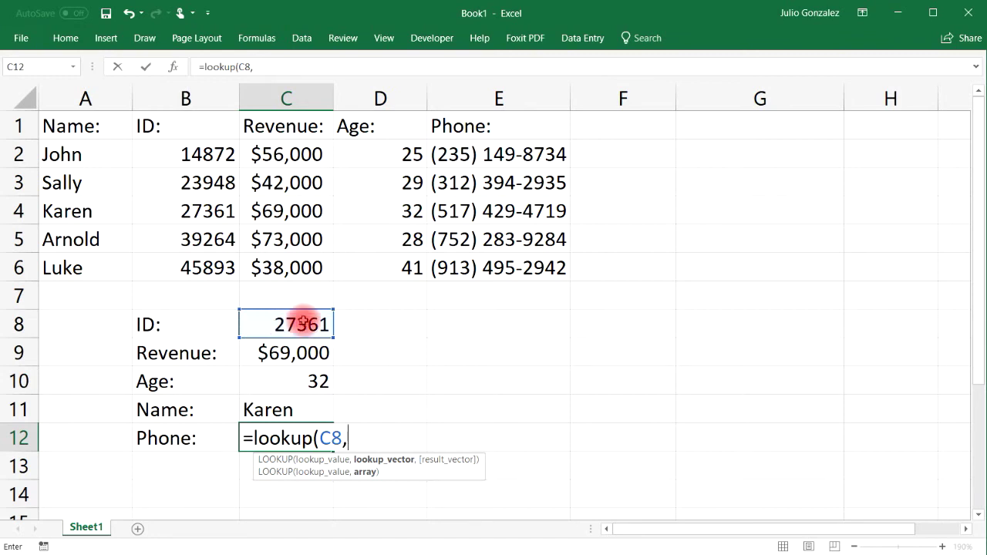
Step: Complete the LOOKUP in C12 with lookup vector B2:B6 and result vector E2:E6
{"action": "left_click_drag", "start_coordinate": [176, 151], "coordinate": [183, 259]}
{"action": "type", "text": ","}
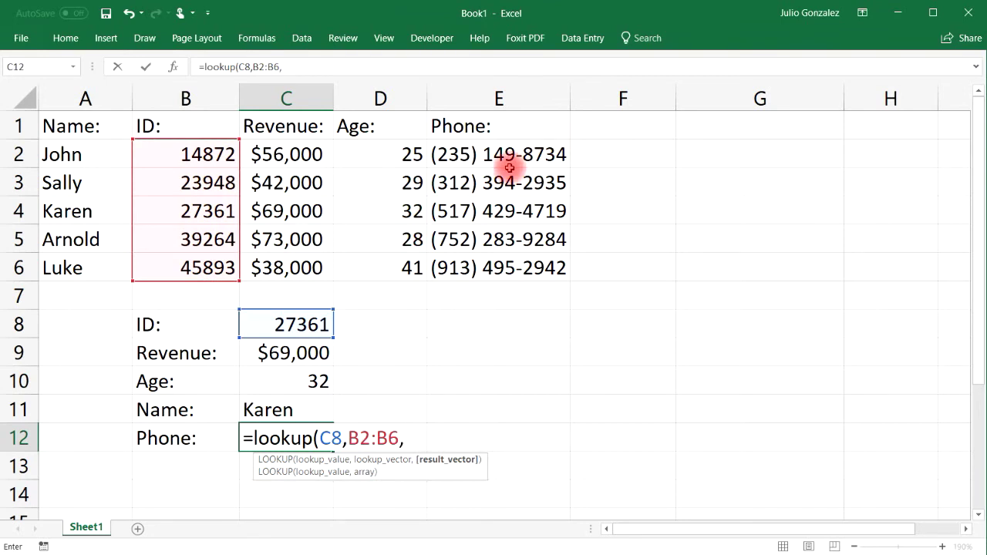
{"action": "left_click_drag", "start_coordinate": [507, 154], "coordinate": [506, 270]}
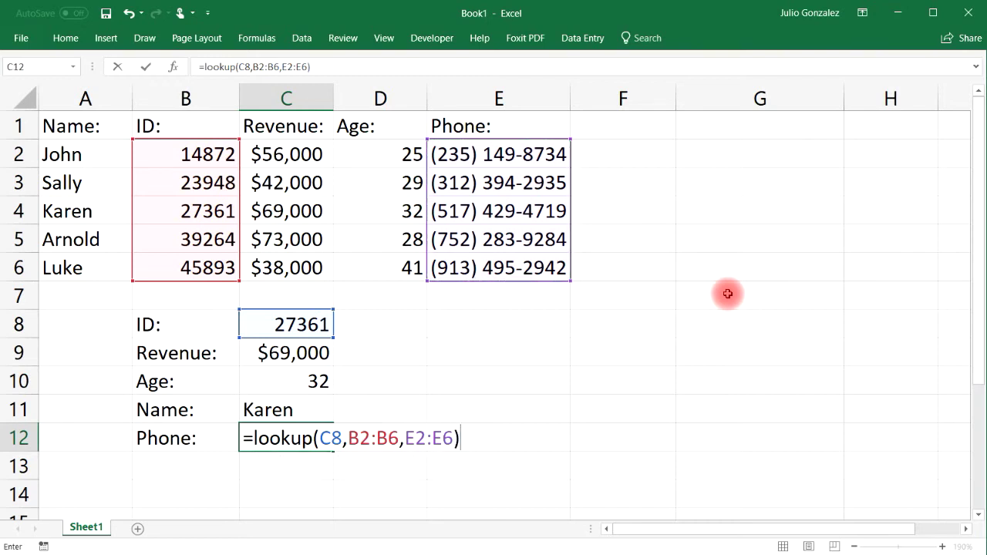
{"action": "key", "text": "Return"}
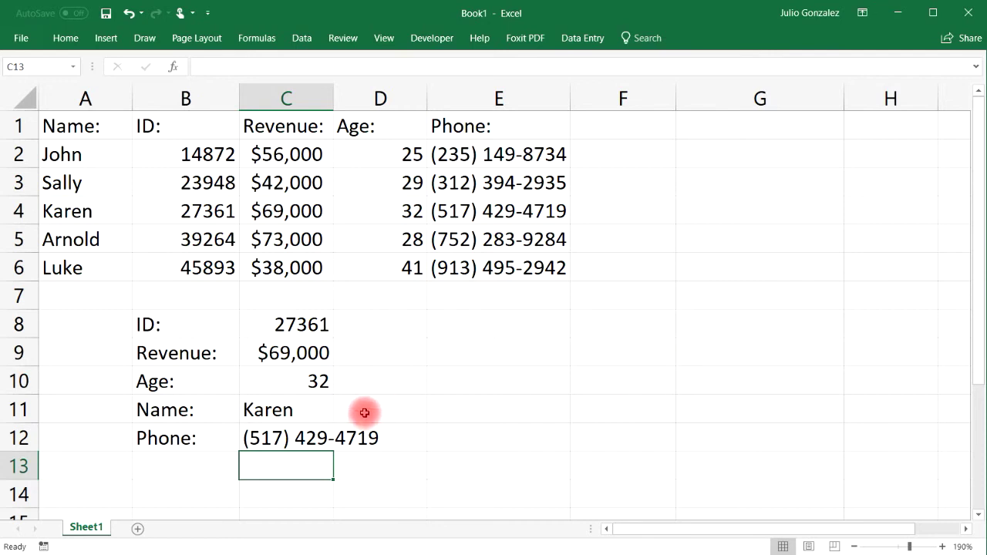
Step: Widen column C to fit the phone number in C12, and compare that number with the entry in E4
{"action": "left_click", "coordinate": [344, 428]}
{"action": "left_click", "coordinate": [262, 436]}
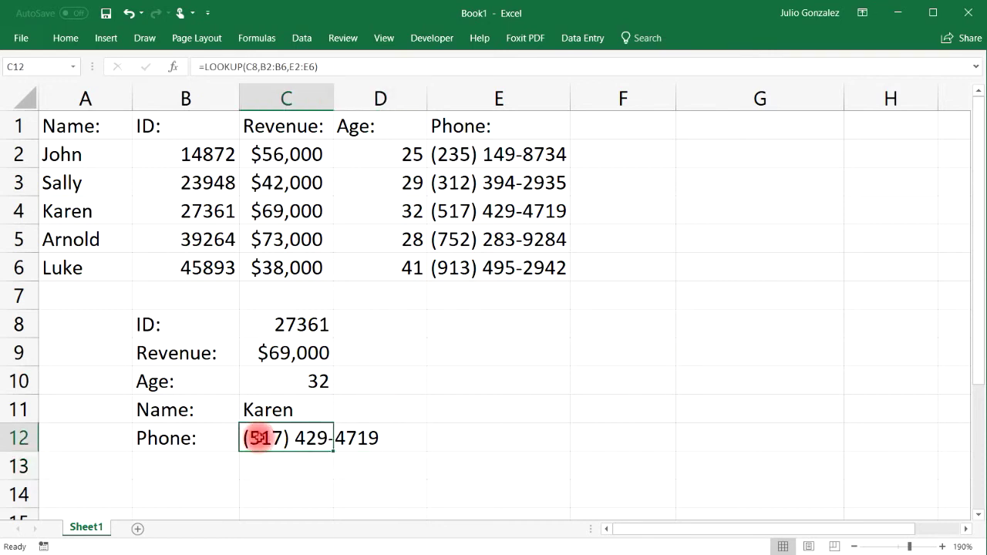
{"action": "left_click_drag", "start_coordinate": [332, 97], "coordinate": [396, 94]}
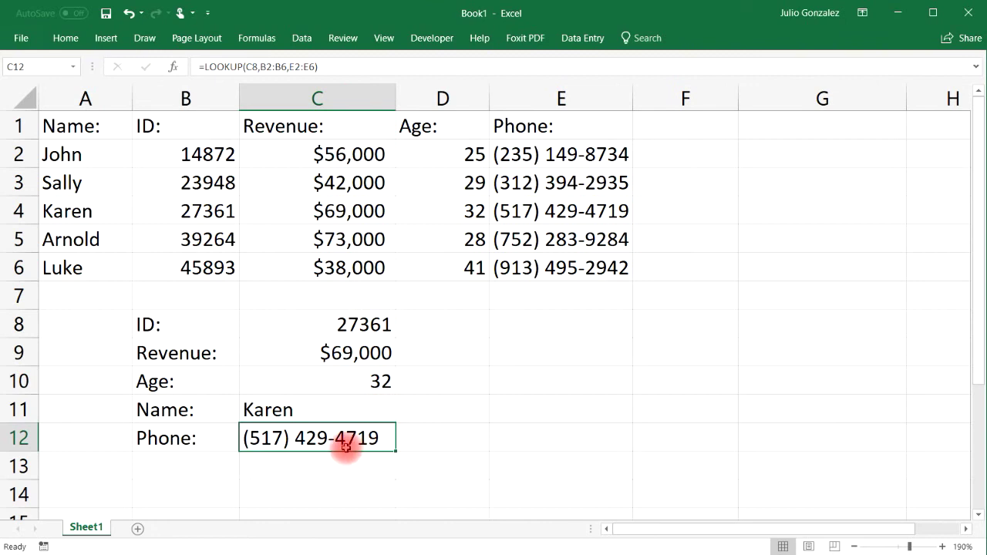
{"action": "left_click", "coordinate": [605, 208]}
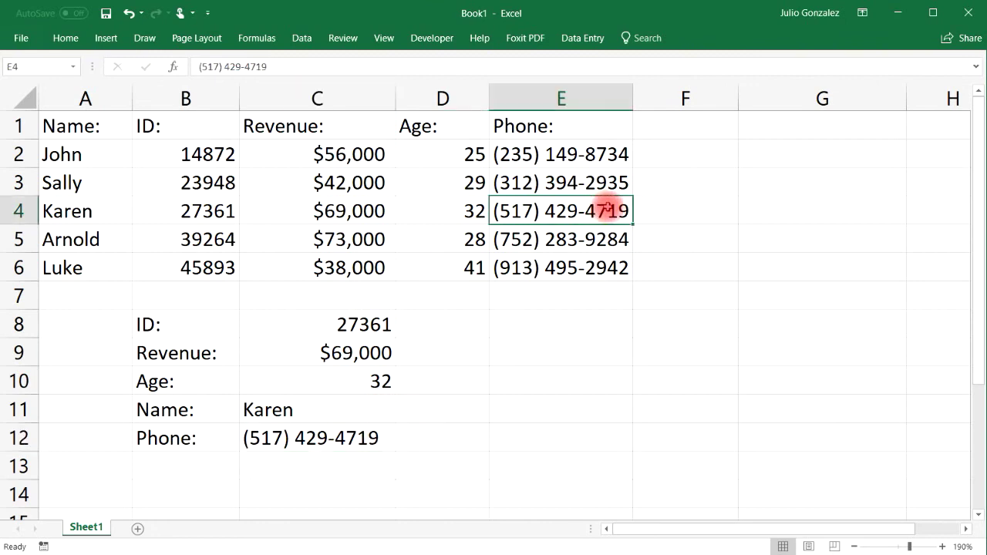
Step: Change the lookup ID in C8 to the ID listed in B5 and check the returned age, name and phone number
{"action": "left_click", "coordinate": [322, 323]}
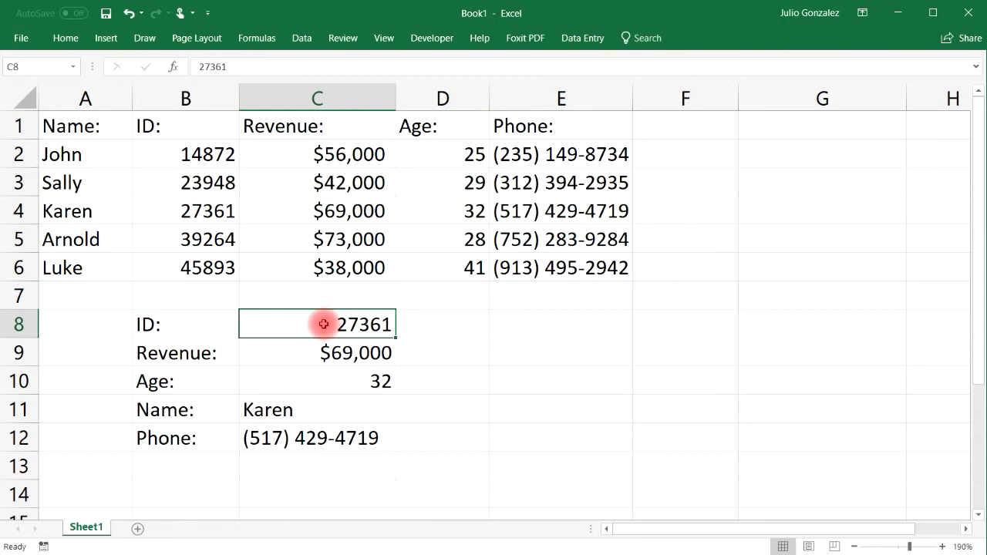
{"action": "type", "text": "39264"}
{"action": "key", "text": "Return"}
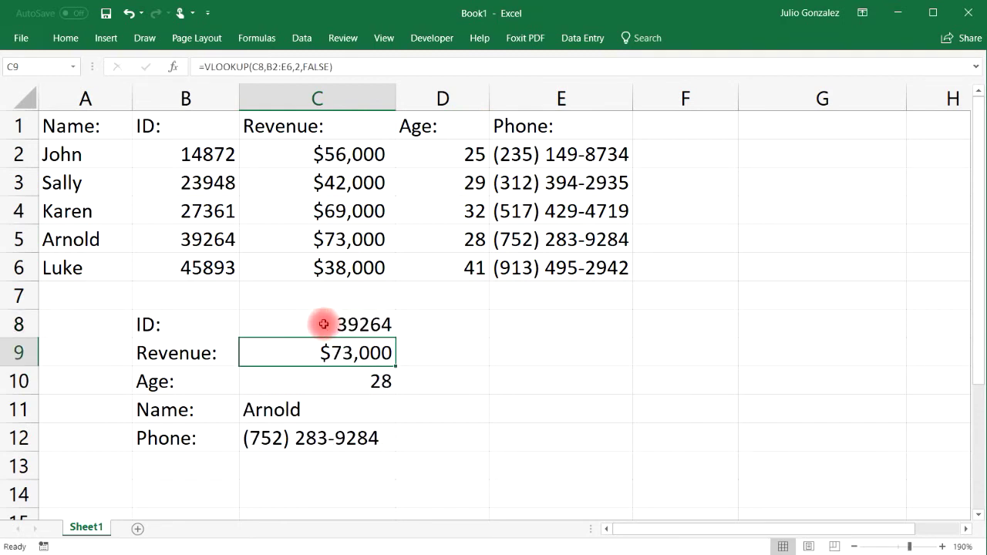
{"action": "left_click", "coordinate": [368, 383]}
{"action": "left_click", "coordinate": [342, 410]}
{"action": "left_click", "coordinate": [354, 438]}
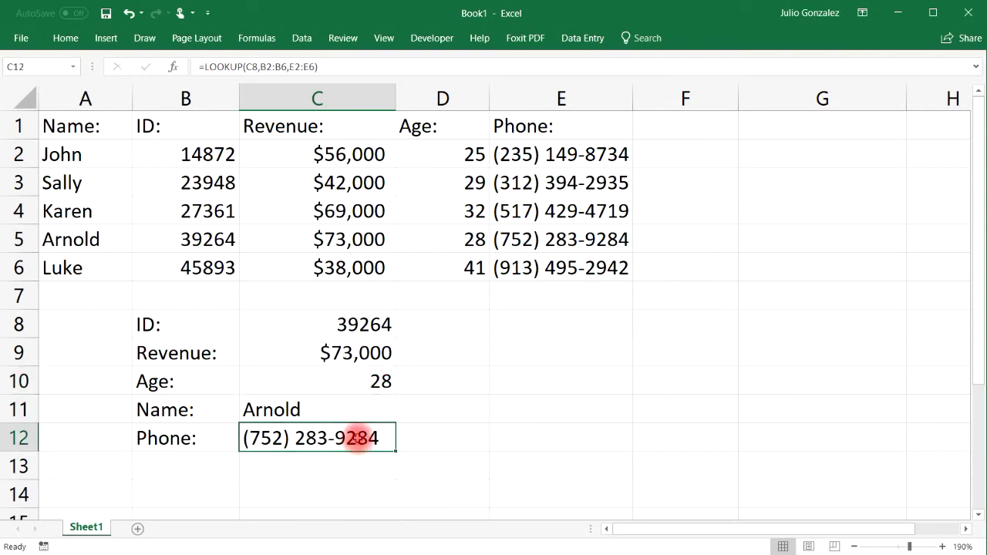
{"action": "left_click", "coordinate": [386, 381]}
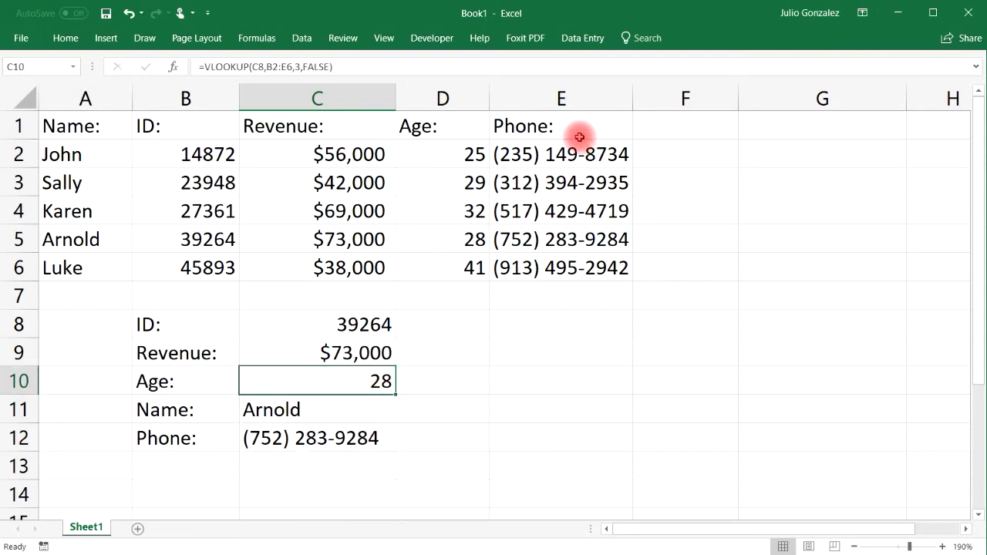
Step: Compare the phone number in C12 with the entry in E5, and select the IDs in B2:B6
{"action": "left_click", "coordinate": [335, 436]}
{"action": "left_click", "coordinate": [595, 240]}
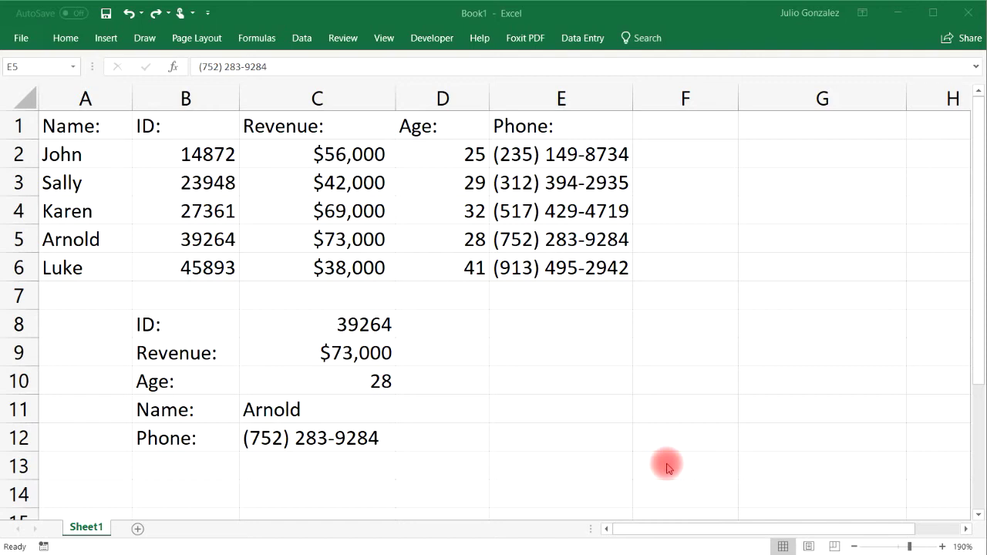
{"action": "key", "text": "alt+Tab"}
{"action": "left_click_drag", "start_coordinate": [210, 151], "coordinate": [199, 262]}
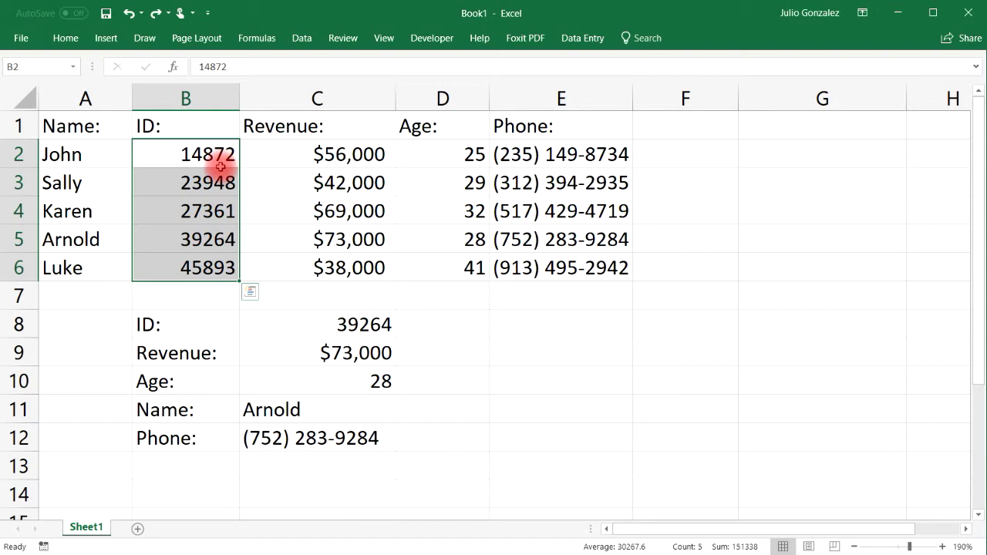
Step: Replace the ID in B4 with a lower, out-of-order ID and enter the same ID as the lookup value in C8
{"action": "left_click", "coordinate": [223, 211]}
{"action": "type", "text": "13846"}
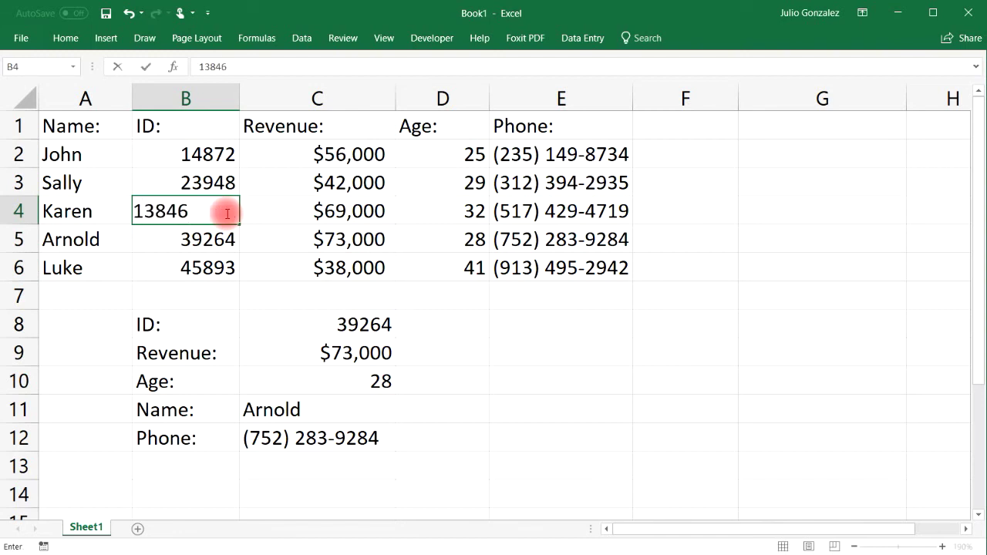
{"action": "left_click", "coordinate": [377, 325]}
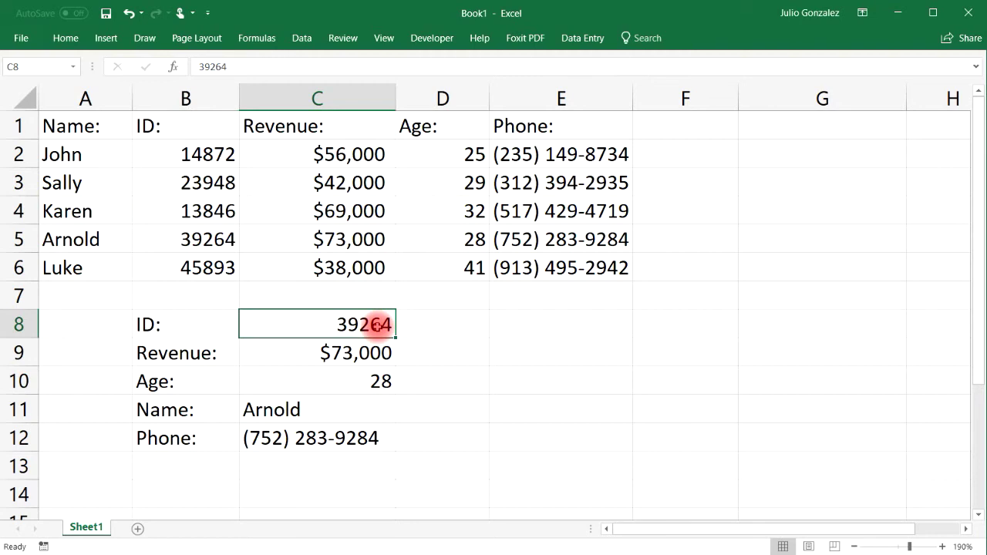
{"action": "type", "text": "13846"}
{"action": "key", "text": "Return"}
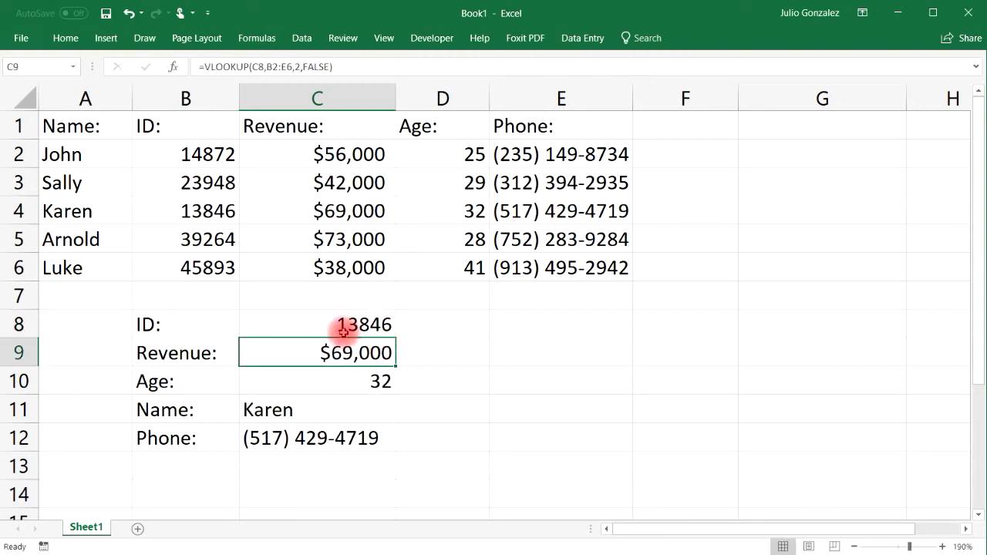
Step: Compare the returned revenue, age and phone number with the entries in row 4
{"action": "left_click", "coordinate": [342, 410]}
{"action": "left_click", "coordinate": [370, 352]}
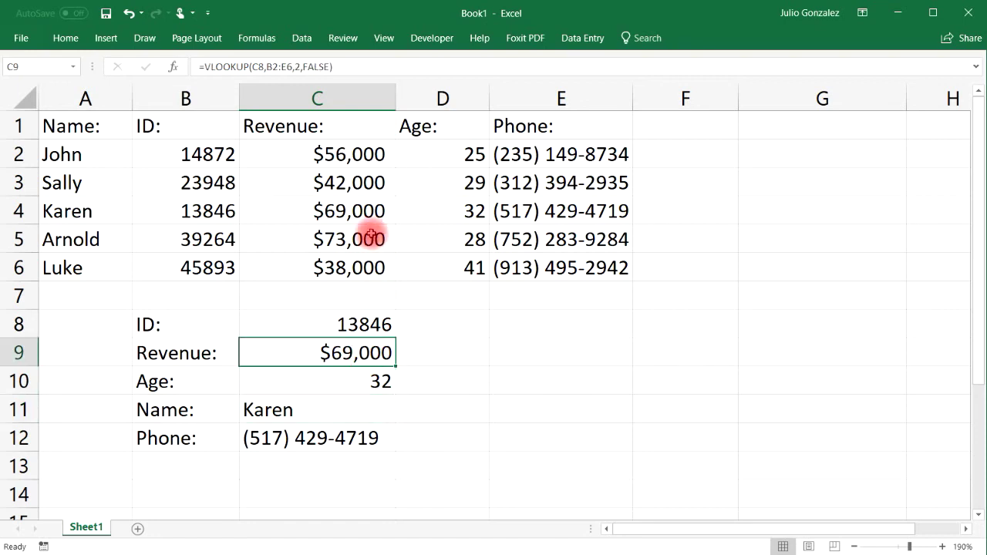
{"action": "left_click", "coordinate": [375, 212]}
{"action": "left_click", "coordinate": [393, 388]}
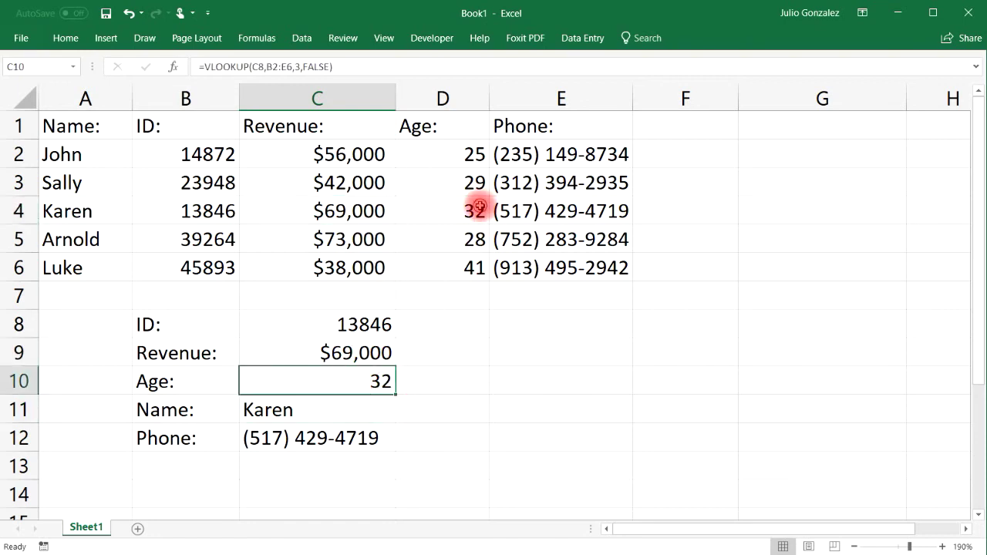
{"action": "left_click", "coordinate": [472, 208]}
{"action": "left_click", "coordinate": [514, 219]}
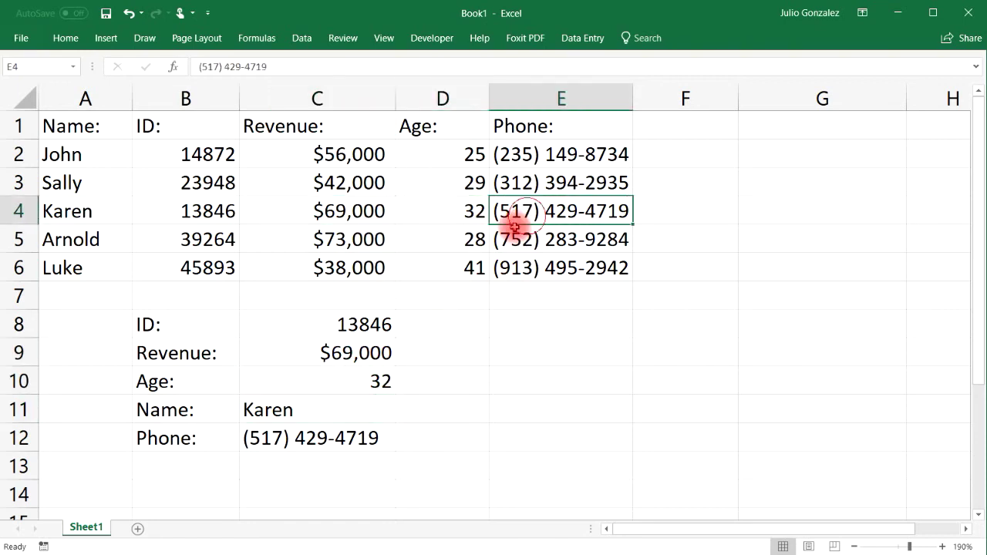
{"action": "left_click", "coordinate": [387, 440]}
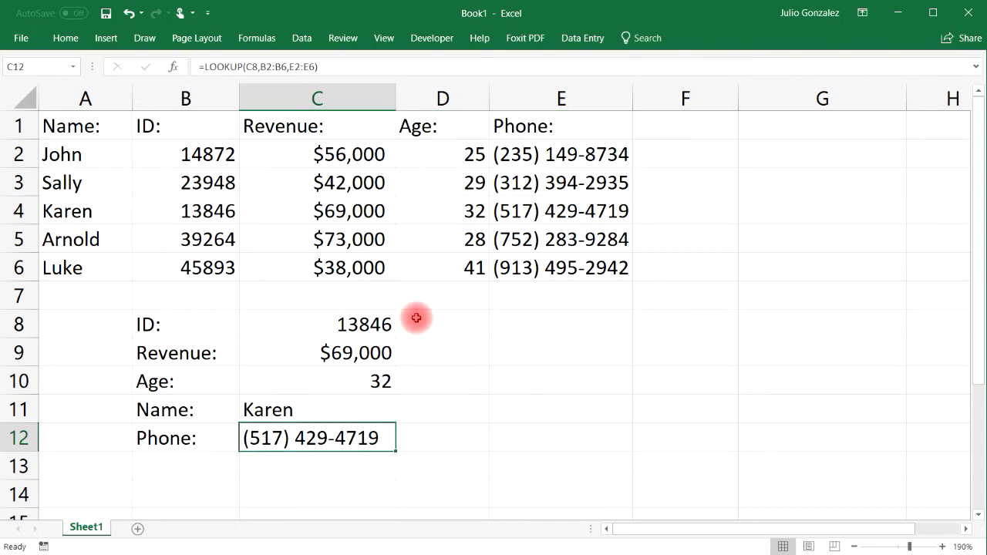
Step: Replace the ID in B6 with the lowest ID in the list, look it up in C8, and check the LOOKUP results in C11 and C12
{"action": "left_click", "coordinate": [193, 269]}
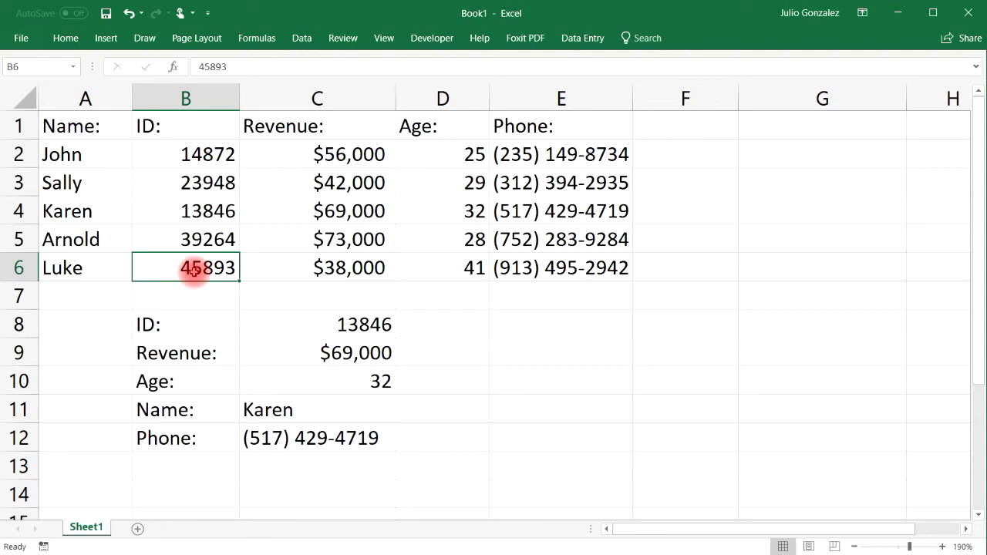
{"action": "type", "text": "12764"}
{"action": "key", "text": "Return"}
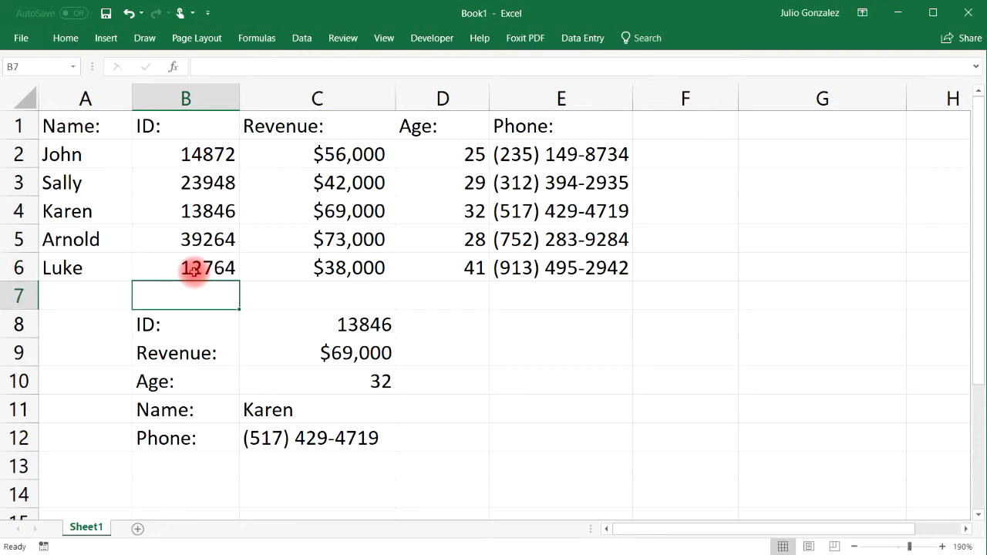
{"action": "left_click", "coordinate": [371, 325]}
{"action": "type", "text": "12"}
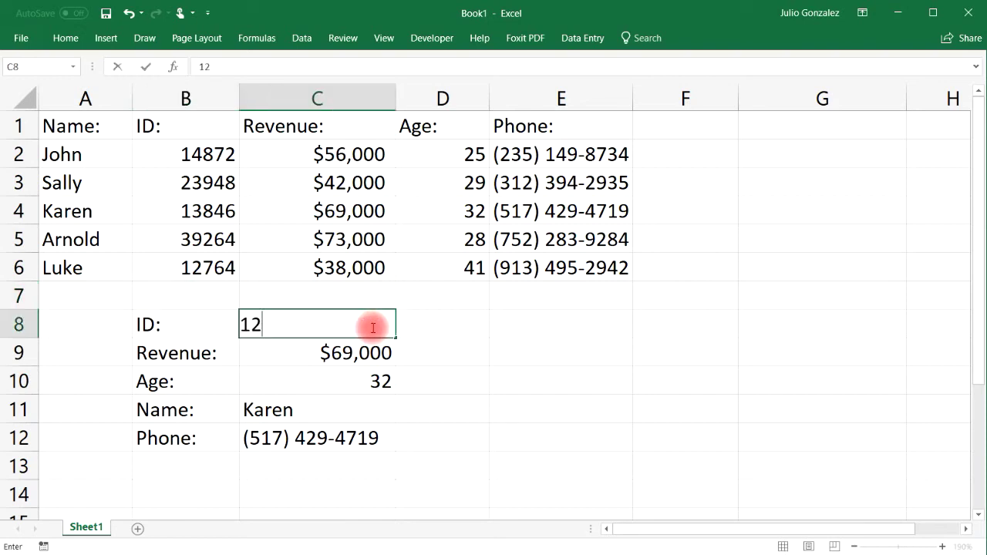
{"action": "type", "text": "764"}
{"action": "key", "text": "Return"}
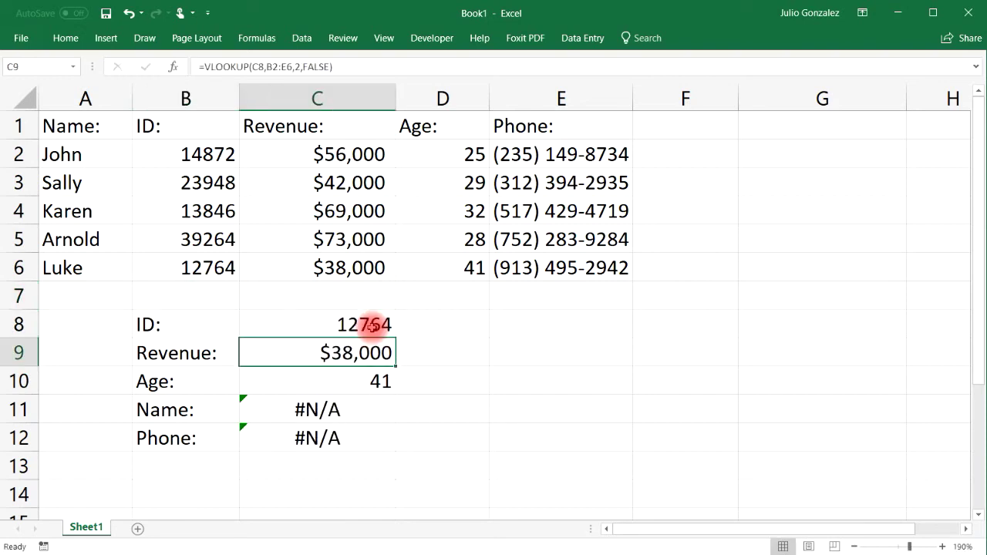
{"action": "left_click", "coordinate": [374, 409]}
{"action": "left_click", "coordinate": [370, 438]}
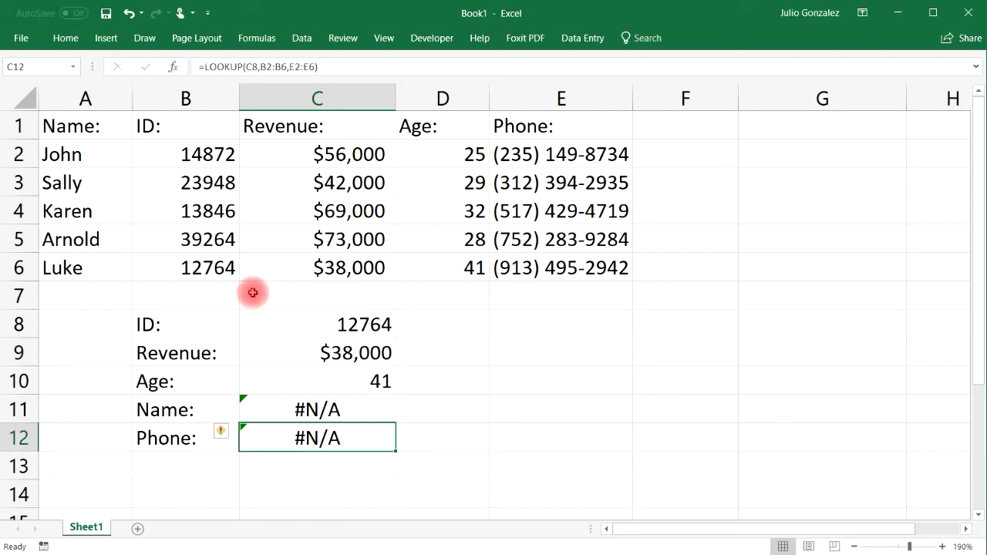
Step: Set the lookup ID in C8 to the one listed in B5 and compare the returned details with row 5
{"action": "left_click", "coordinate": [364, 327]}
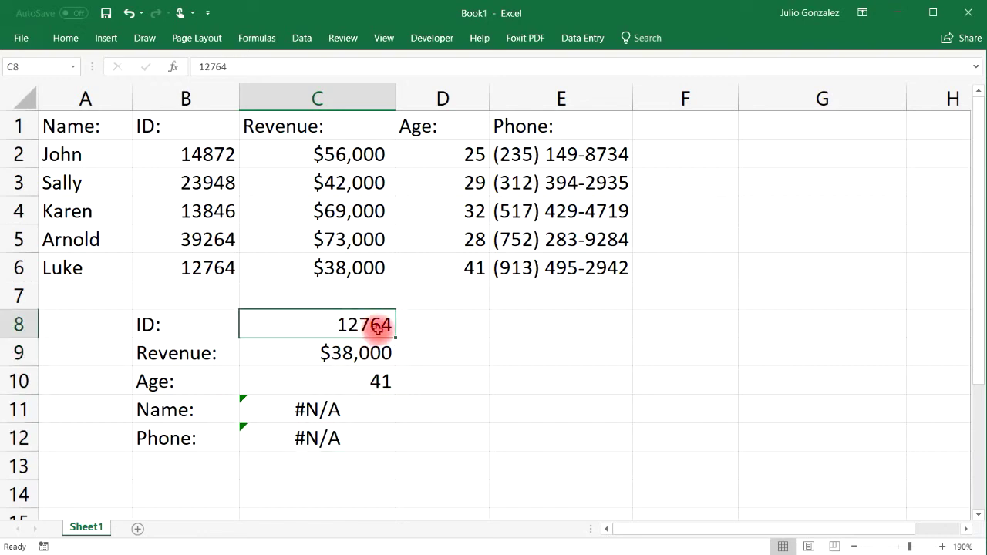
{"action": "type", "text": "39264"}
{"action": "key", "text": "Return"}
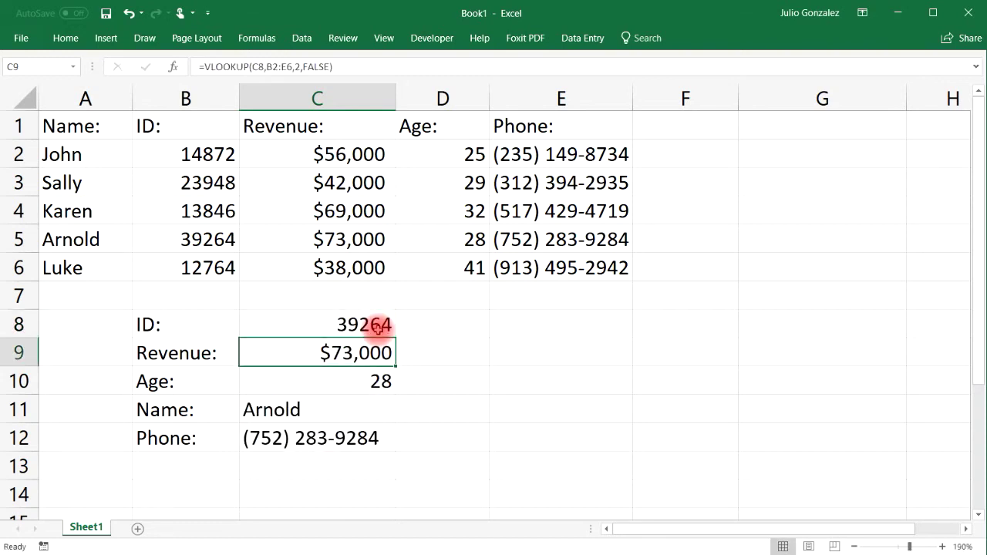
{"action": "left_click", "coordinate": [320, 242]}
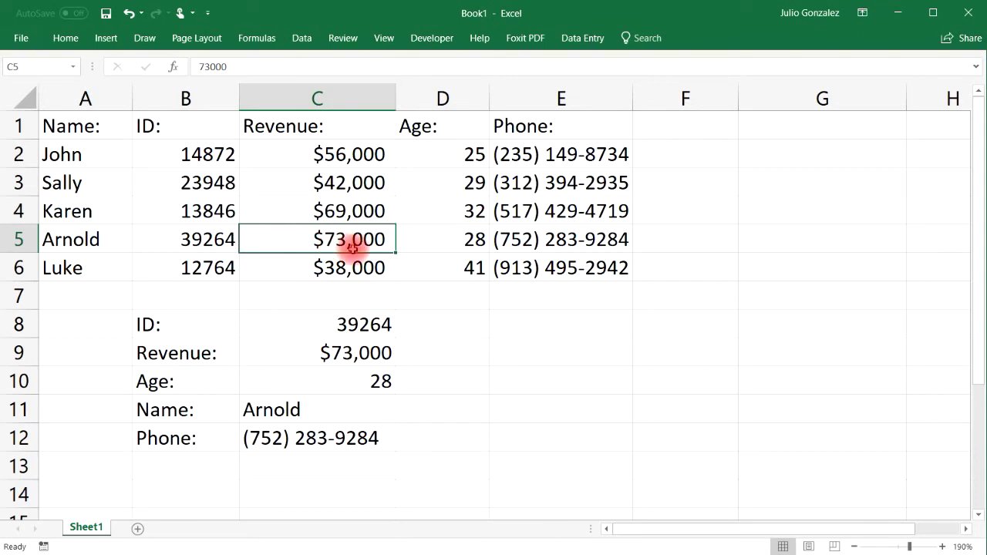
{"action": "left_click", "coordinate": [469, 246]}
{"action": "left_click", "coordinate": [536, 241]}
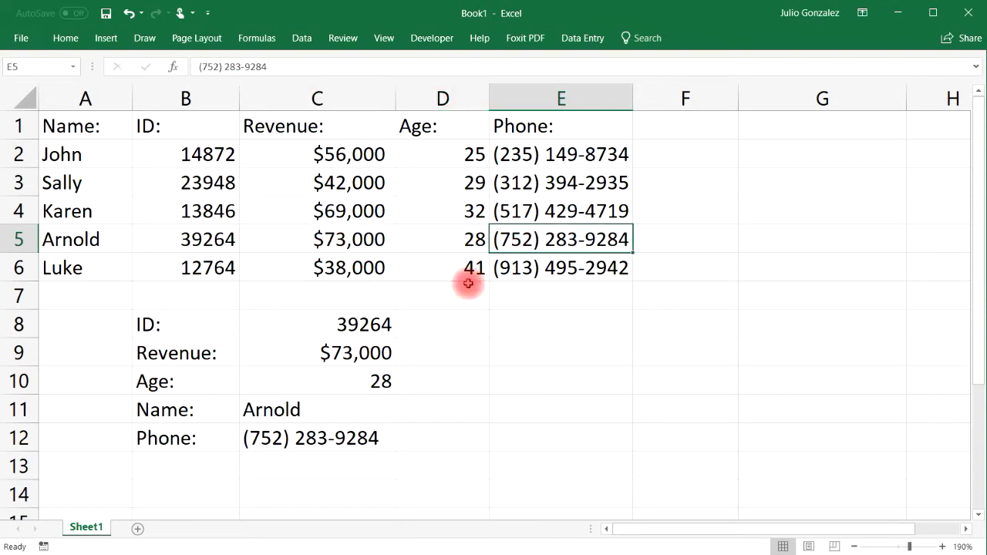
Step: Set the lookup ID in C8 to the one listed in B2 and compare the returned name and phone number with row 2
{"action": "left_click", "coordinate": [374, 324]}
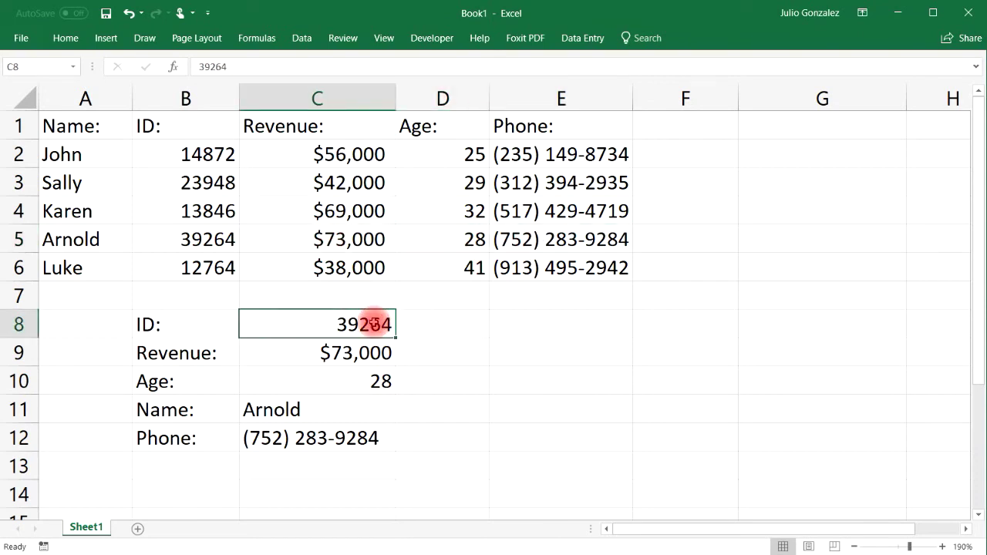
{"action": "type", "text": "14872"}
{"action": "key", "text": "Return"}
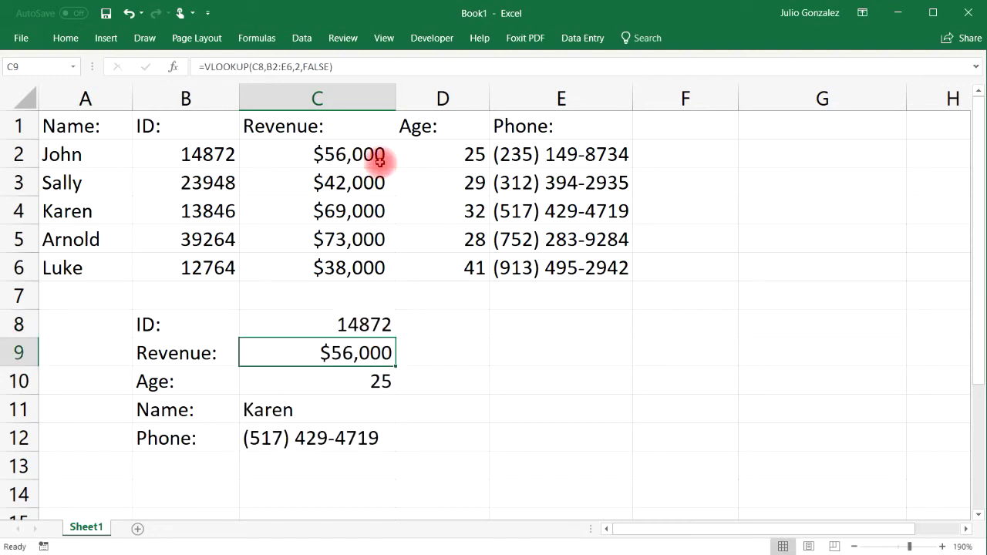
{"action": "left_click", "coordinate": [282, 409]}
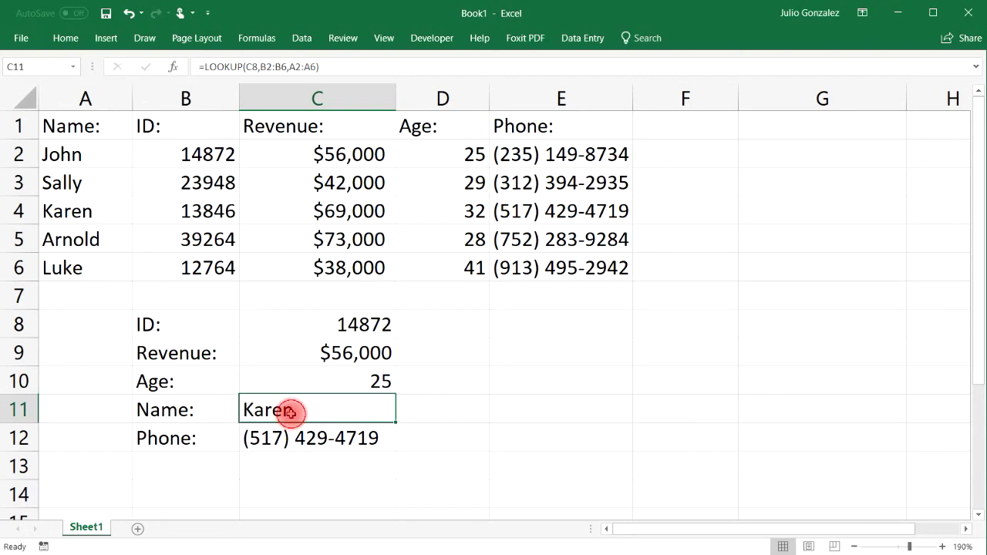
{"action": "left_click", "coordinate": [90, 159]}
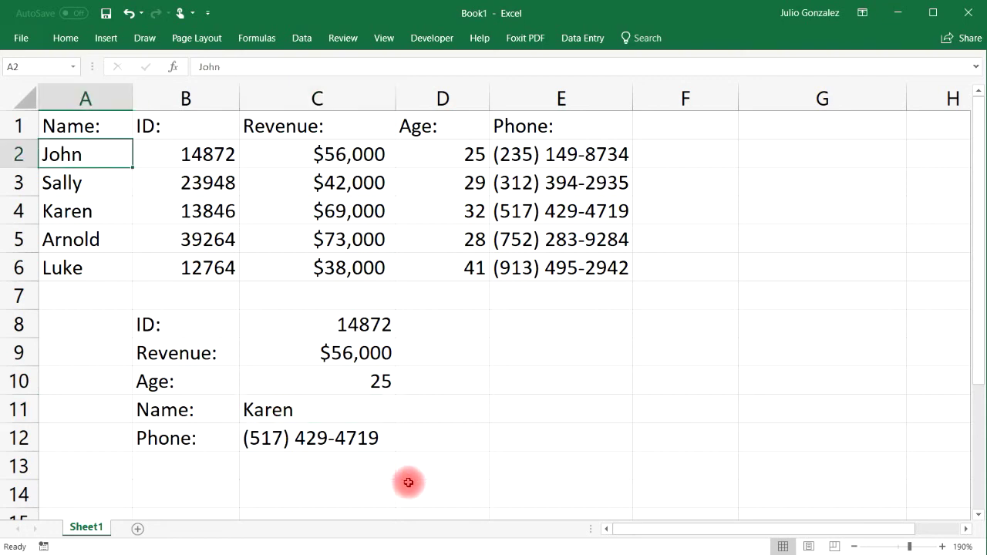
{"action": "left_click", "coordinate": [375, 439]}
{"action": "left_click", "coordinate": [562, 154]}
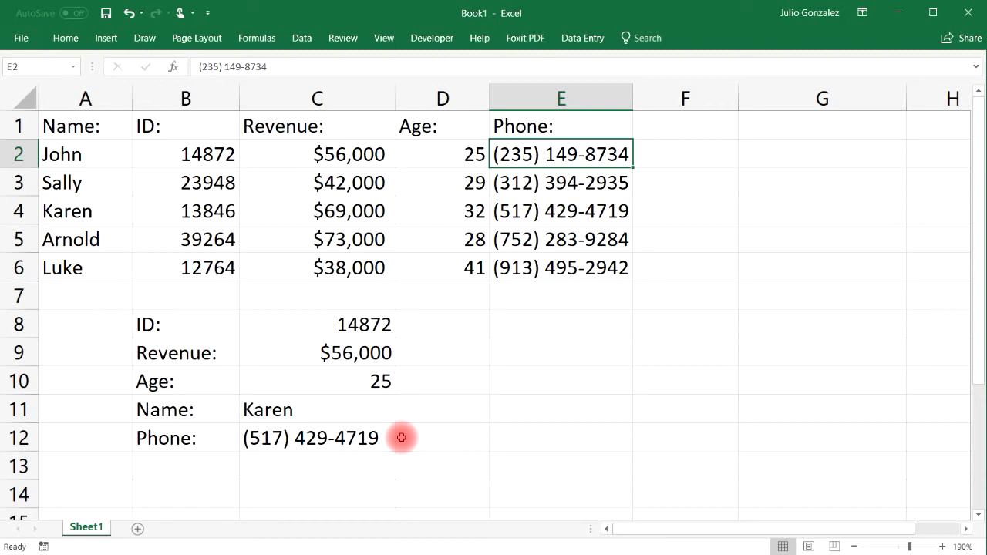
Step: Review the order of the IDs in B2:B6 and sort only that selection from smallest to largest, without expanding it
{"action": "left_click", "coordinate": [202, 154]}
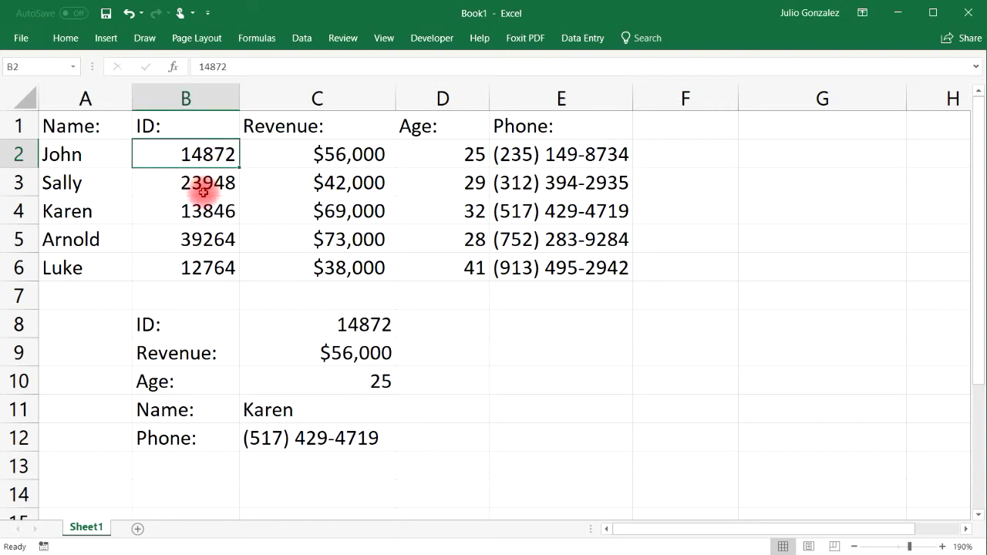
{"action": "left_click", "coordinate": [198, 187]}
{"action": "left_click", "coordinate": [202, 218]}
{"action": "left_click", "coordinate": [222, 260]}
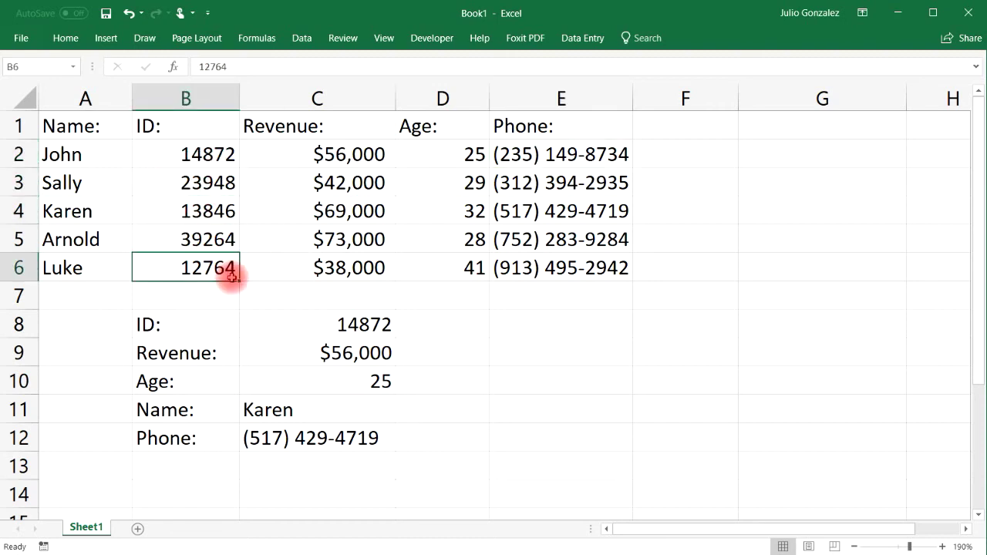
{"action": "left_click_drag", "start_coordinate": [205, 153], "coordinate": [211, 266]}
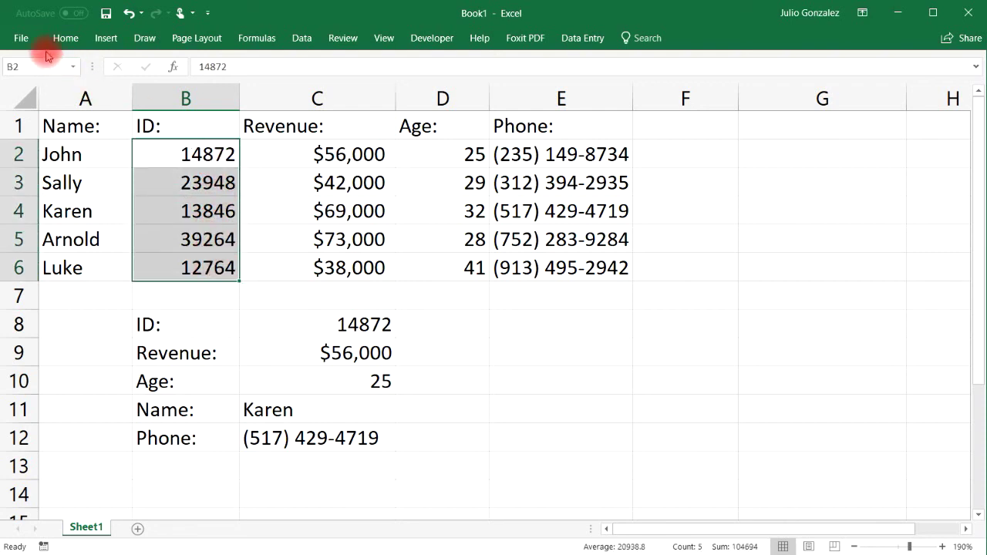
{"action": "left_click", "coordinate": [65, 38]}
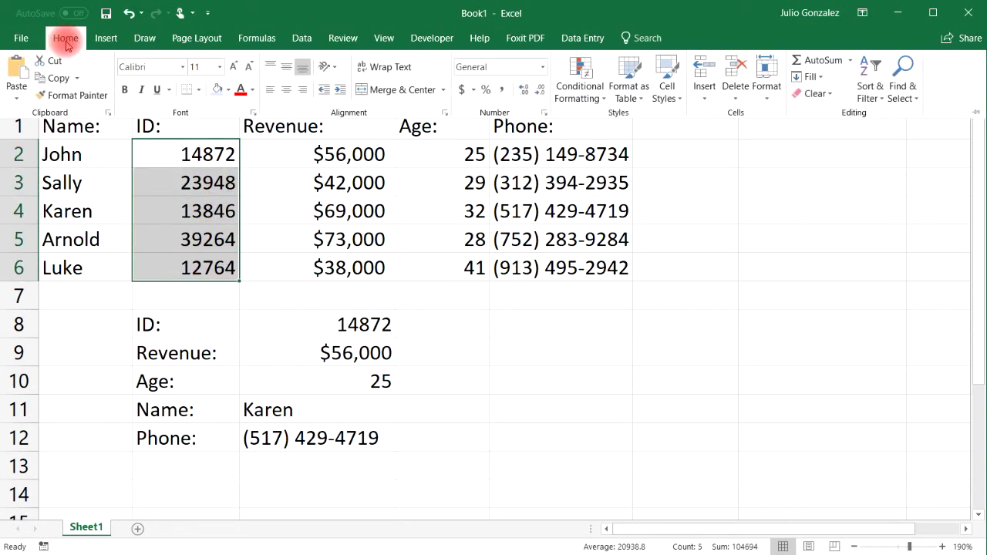
{"action": "left_click", "coordinate": [868, 75]}
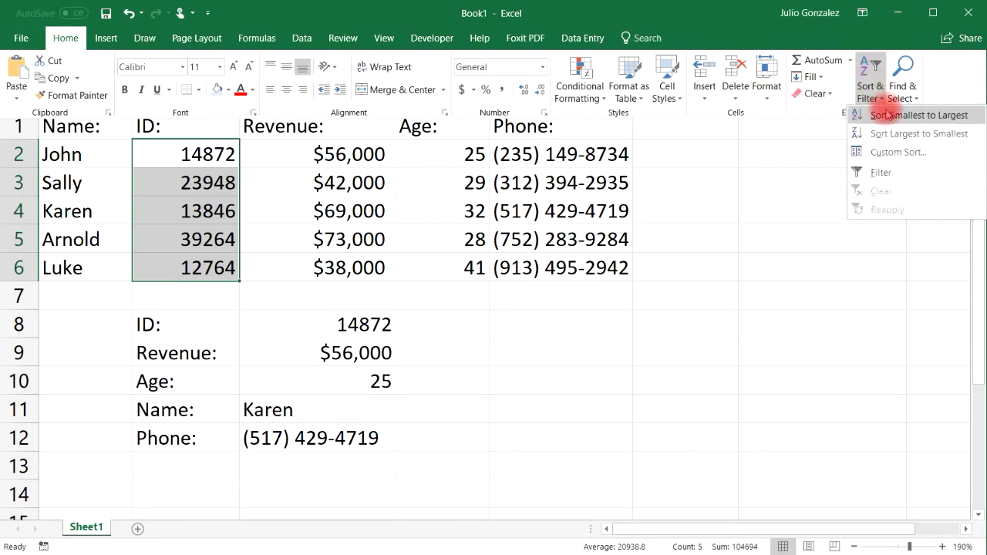
{"action": "left_click", "coordinate": [887, 115]}
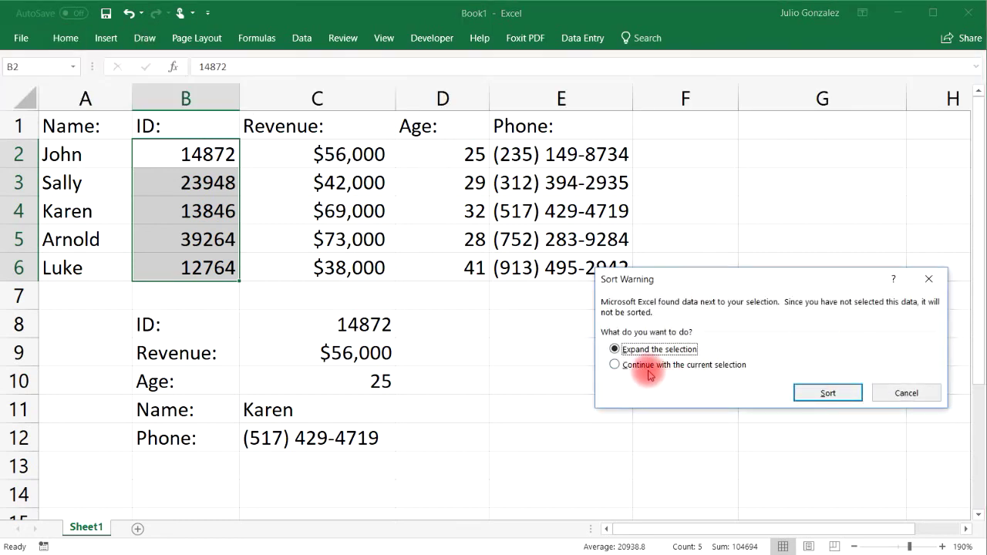
{"action": "left_click", "coordinate": [615, 364]}
{"action": "left_click", "coordinate": [823, 392]}
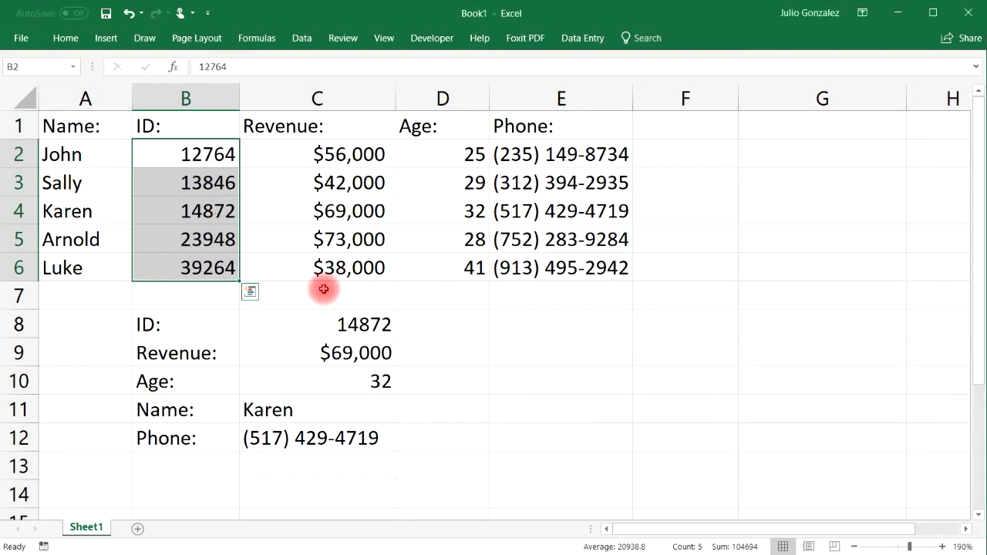
Step: Enter the first ID of the sorted list, from B2, as the lookup value in C8
{"action": "left_click", "coordinate": [308, 334]}
{"action": "key", "text": "Down"}
{"action": "left_click", "coordinate": [197, 154]}
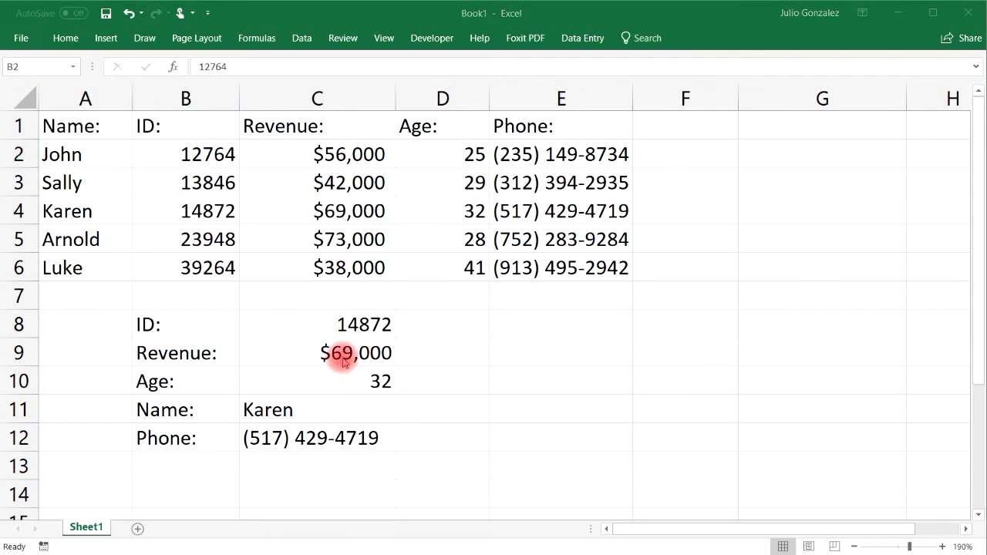
{"action": "left_click", "coordinate": [360, 325]}
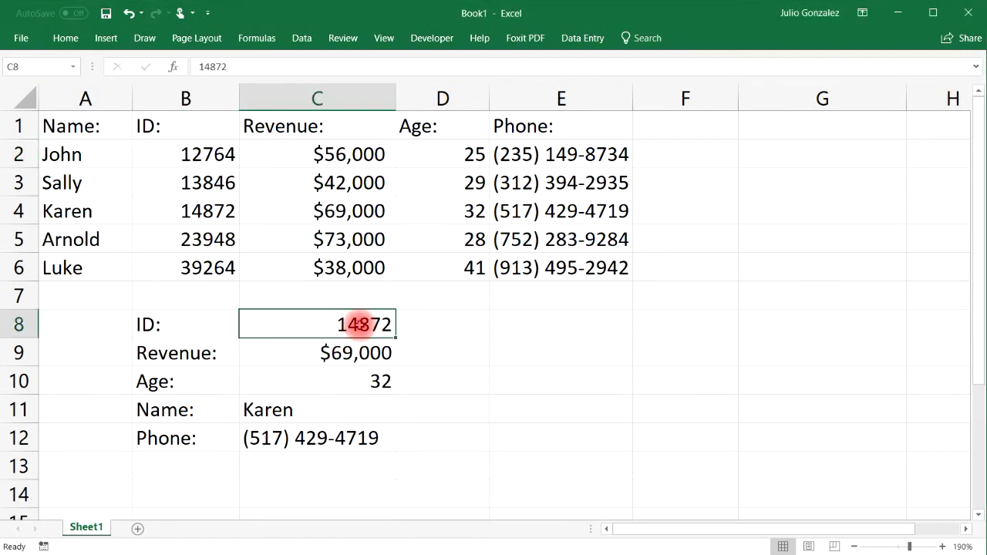
{"action": "type", "text": "12764"}
{"action": "key", "text": "Return"}
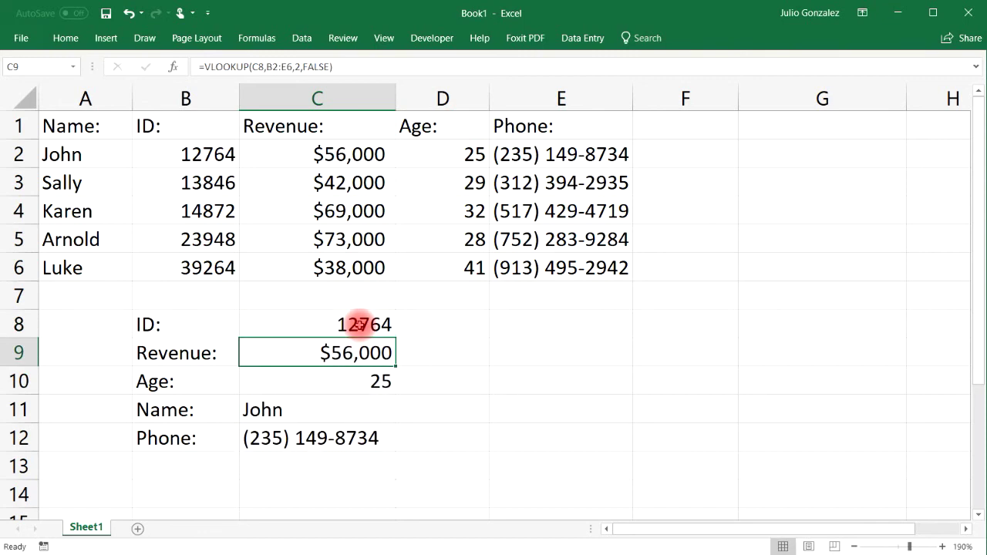
Step: Compare the revenue, age and phone number in row 2 with the values returned for the lookup ID
{"action": "left_click", "coordinate": [337, 154]}
{"action": "left_click", "coordinate": [474, 154]}
{"action": "left_click", "coordinate": [547, 154]}
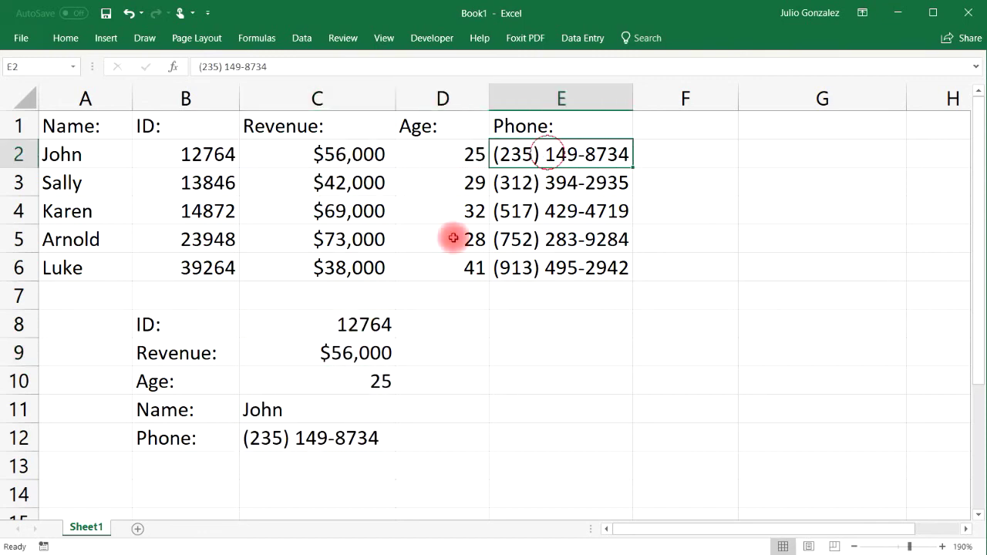
{"action": "left_click", "coordinate": [313, 438]}
{"action": "left_click", "coordinate": [379, 325]}
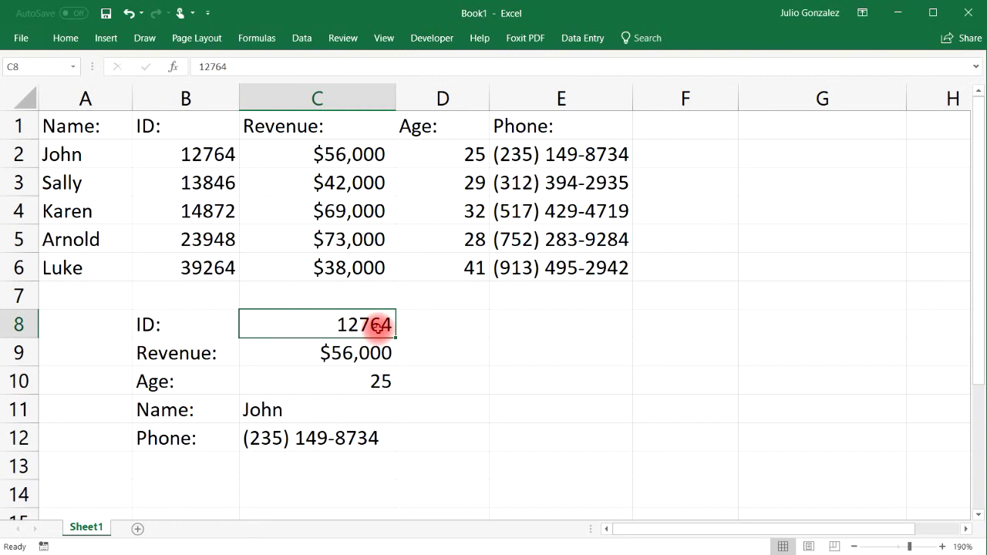
Step: Set the lookup ID in C8 to the one listed in B3 and compare the returned revenue, age and phone number with row 3
{"action": "type", "text": "13846"}
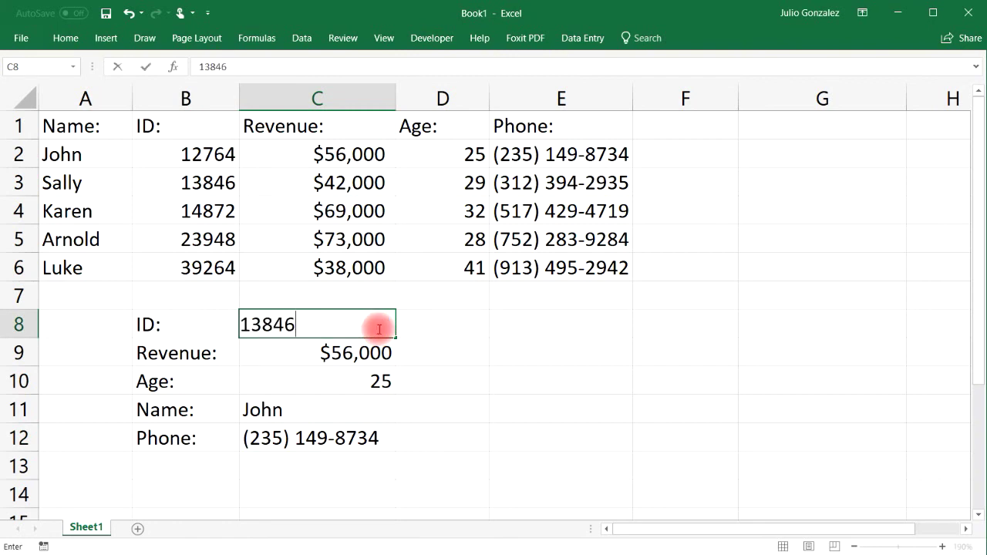
{"action": "key", "text": "Return"}
{"action": "left_click", "coordinate": [364, 189]}
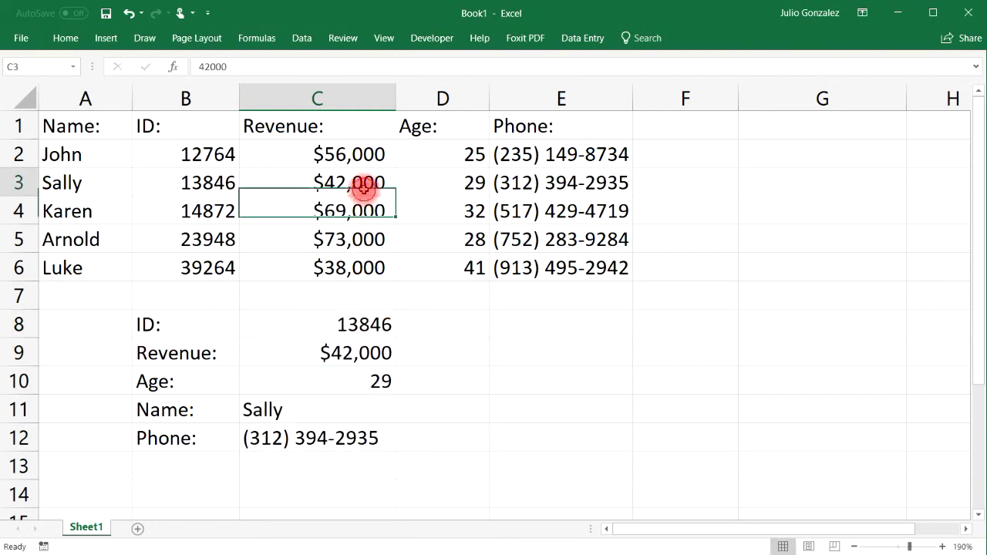
{"action": "left_click", "coordinate": [482, 188]}
{"action": "left_click", "coordinate": [383, 380]}
{"action": "left_click", "coordinate": [549, 183]}
{"action": "left_click", "coordinate": [343, 438]}
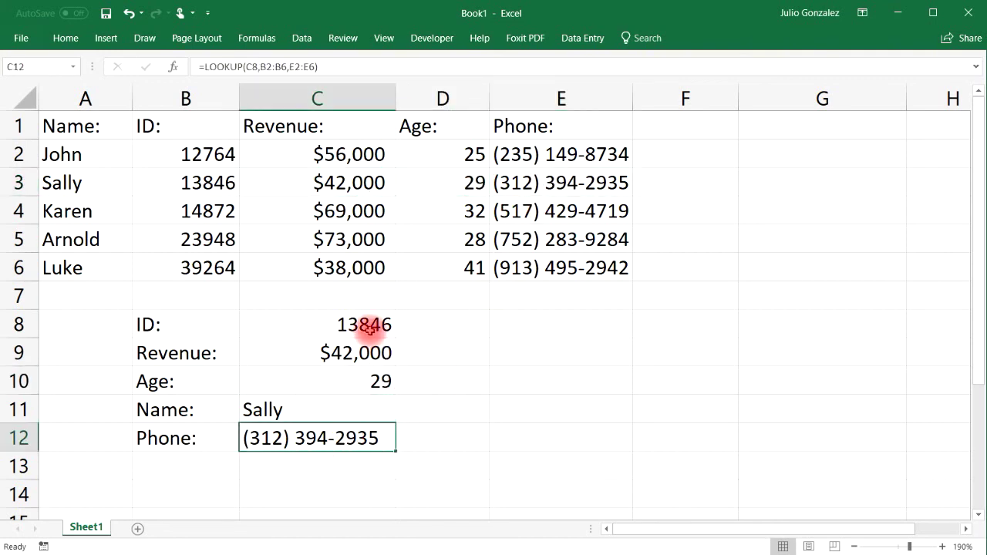
Step: Set the lookup ID in C8 to the one listed in B4 and compare the returned revenue, age and phone number with row 4
{"action": "left_click", "coordinate": [370, 325]}
{"action": "type", "text": "14872"}
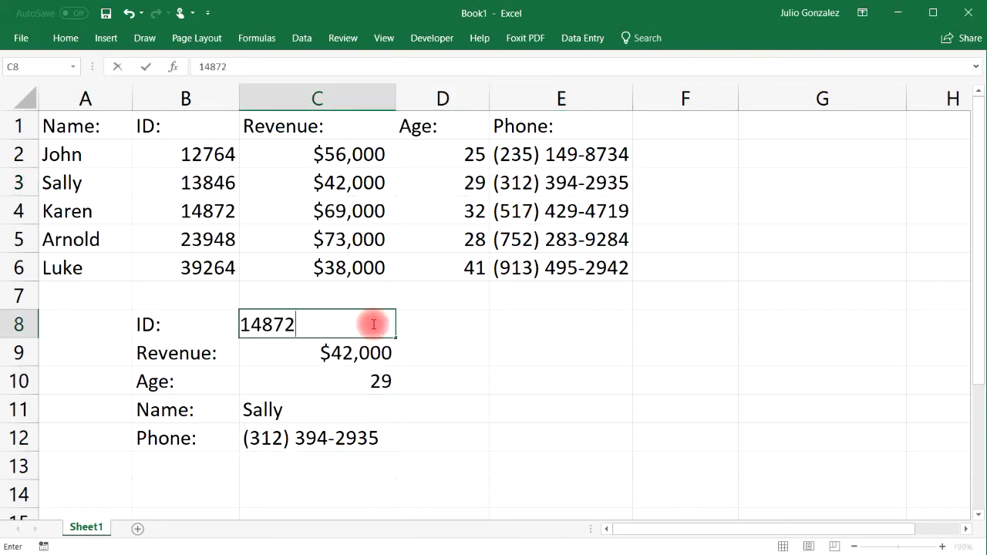
{"action": "key", "text": "Return"}
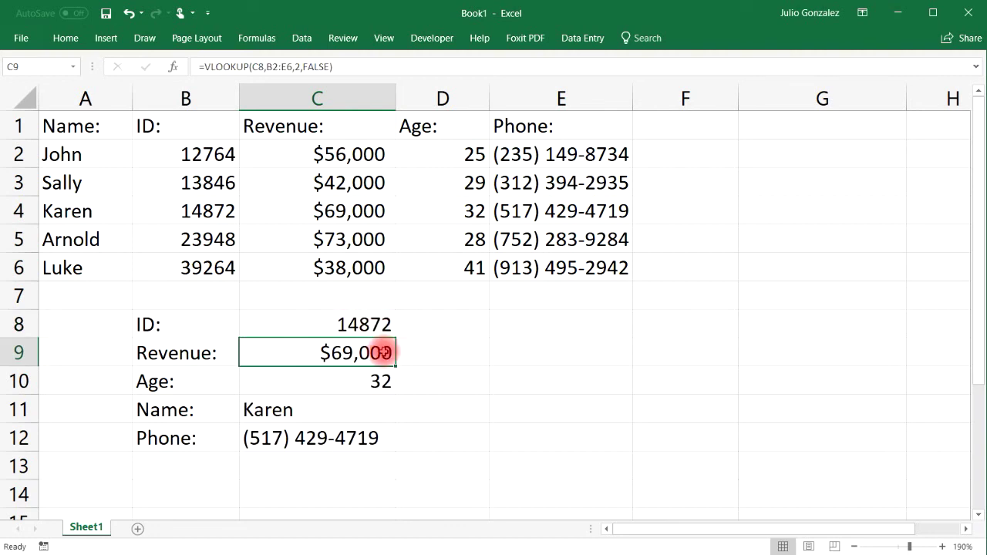
{"action": "left_click", "coordinate": [360, 207]}
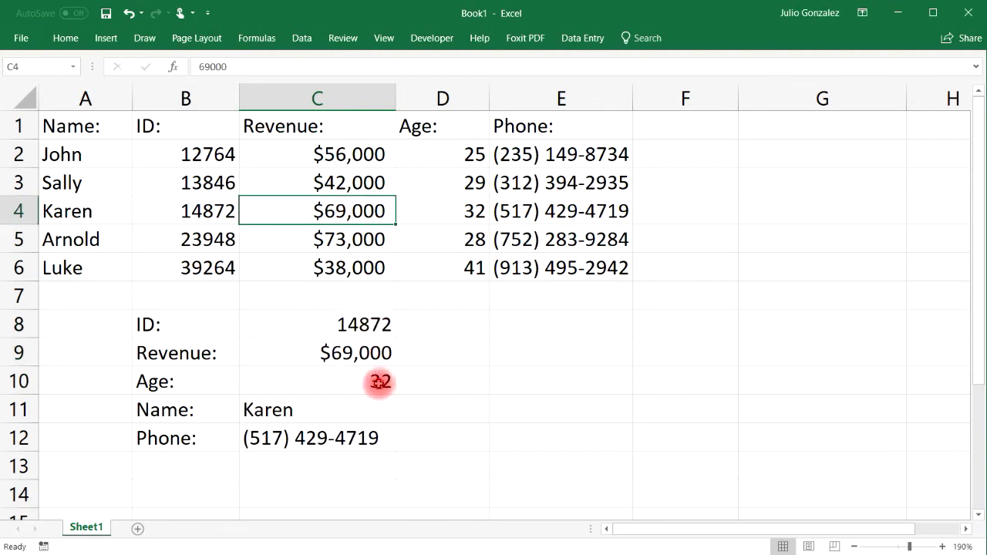
{"action": "left_click", "coordinate": [381, 381]}
{"action": "left_click", "coordinate": [540, 209]}
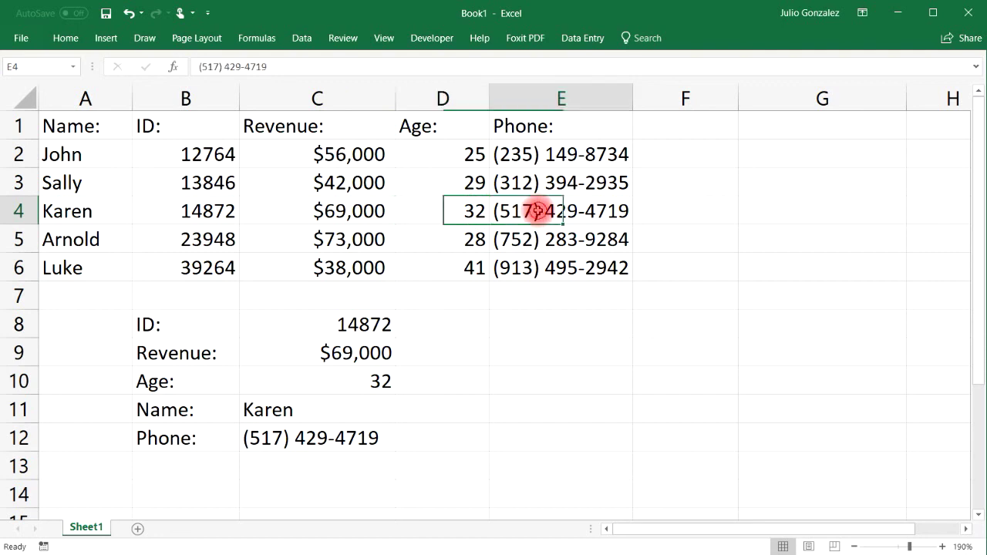
{"action": "left_click", "coordinate": [341, 437]}
Step: Enter the fourth ID of the sorted list, from B5, as the lookup value in C8
{"action": "left_click", "coordinate": [379, 329]}
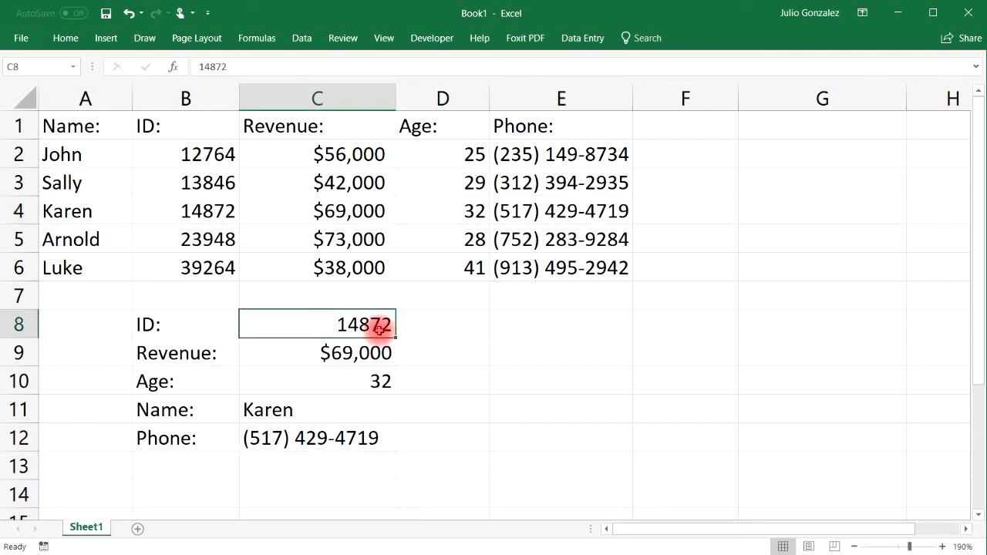
{"action": "type", "text": "23948"}
{"action": "key", "text": "Return"}
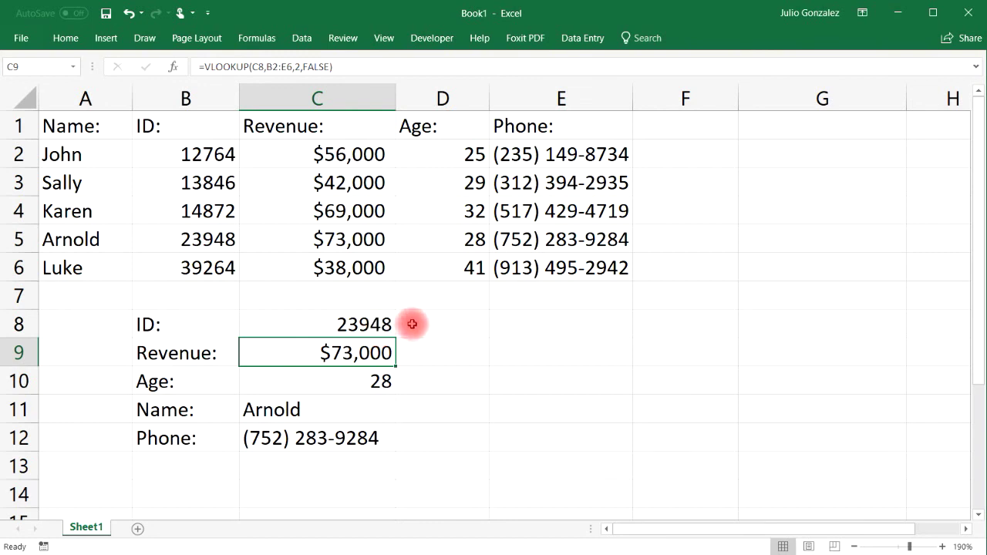
Step: Set the lookup ID in C8 to the one listed in B6 and compare the returned revenue, age and phone number with row 6
{"action": "left_click", "coordinate": [351, 325]}
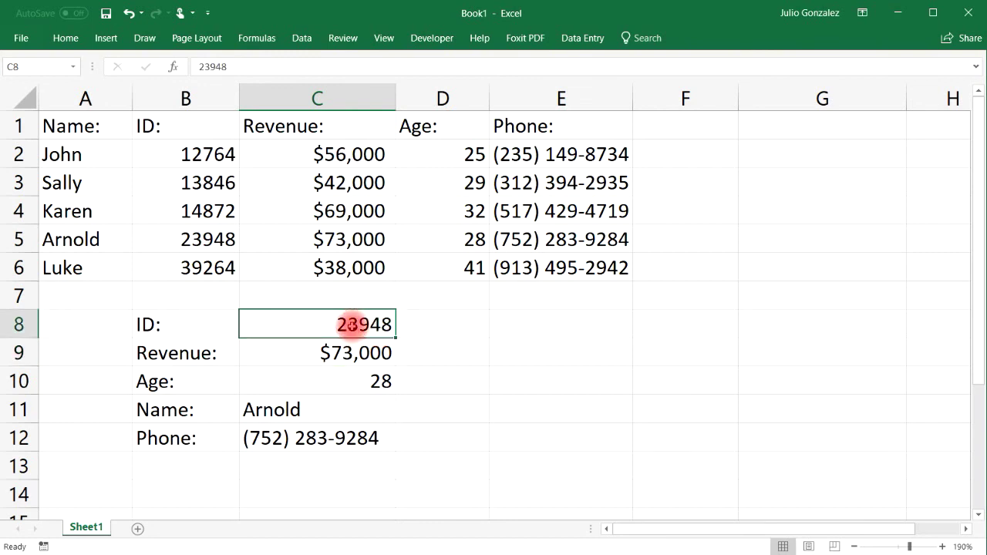
{"action": "type", "text": "39264"}
{"action": "key", "text": "Return"}
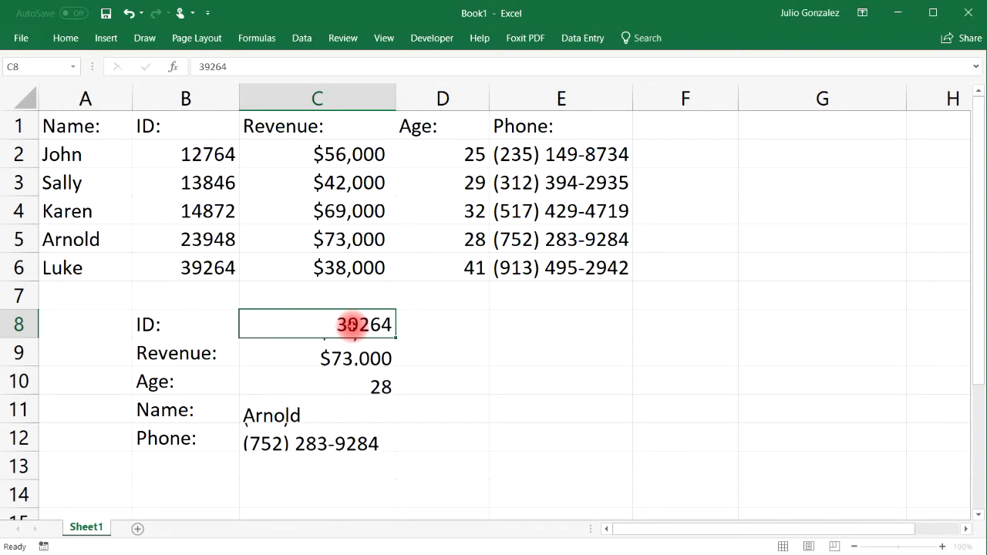
{"action": "left_click", "coordinate": [352, 270]}
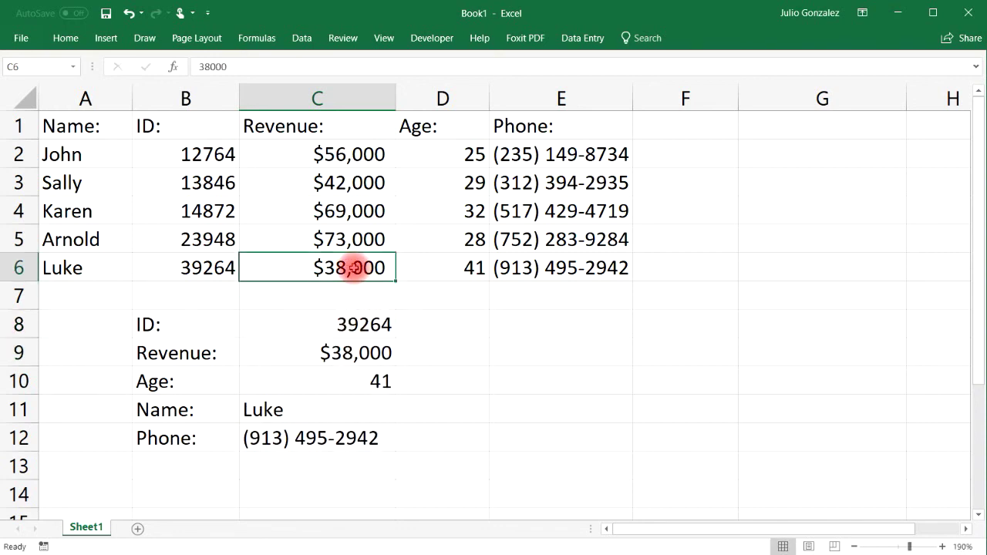
{"action": "left_click", "coordinate": [367, 354], "text": "ctrl"}
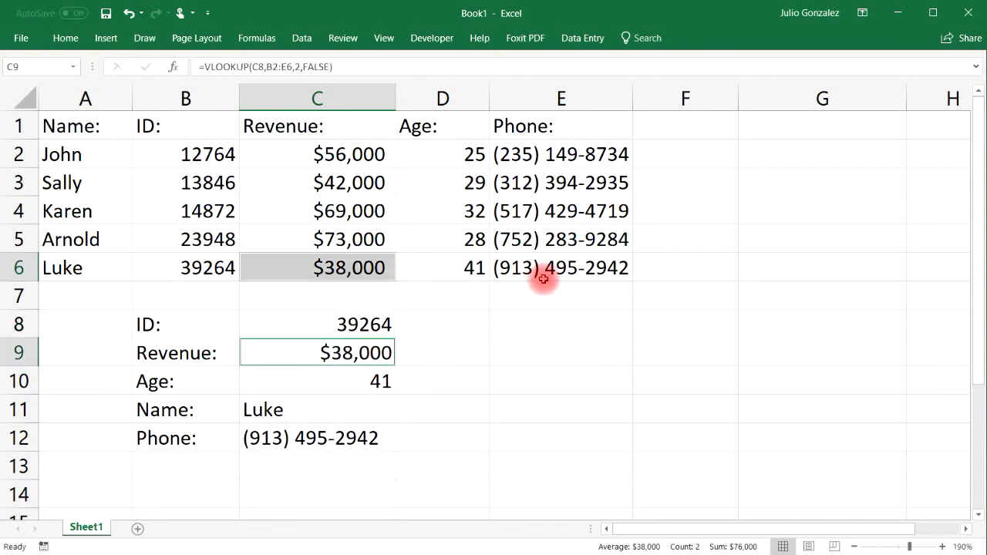
{"action": "left_click", "coordinate": [460, 270]}
{"action": "left_click", "coordinate": [378, 381], "text": "ctrl"}
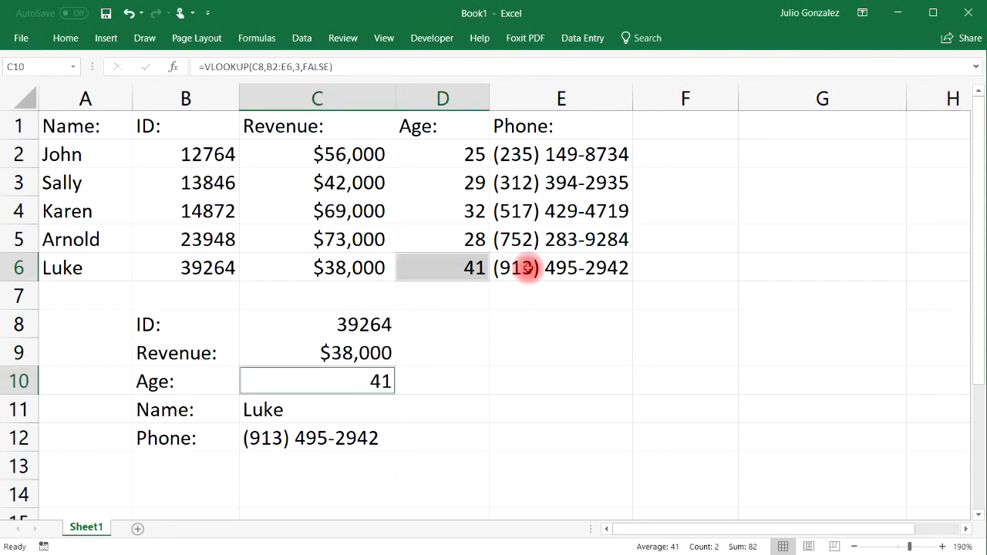
{"action": "left_click", "coordinate": [529, 267]}
{"action": "left_click", "coordinate": [326, 438], "text": "ctrl"}
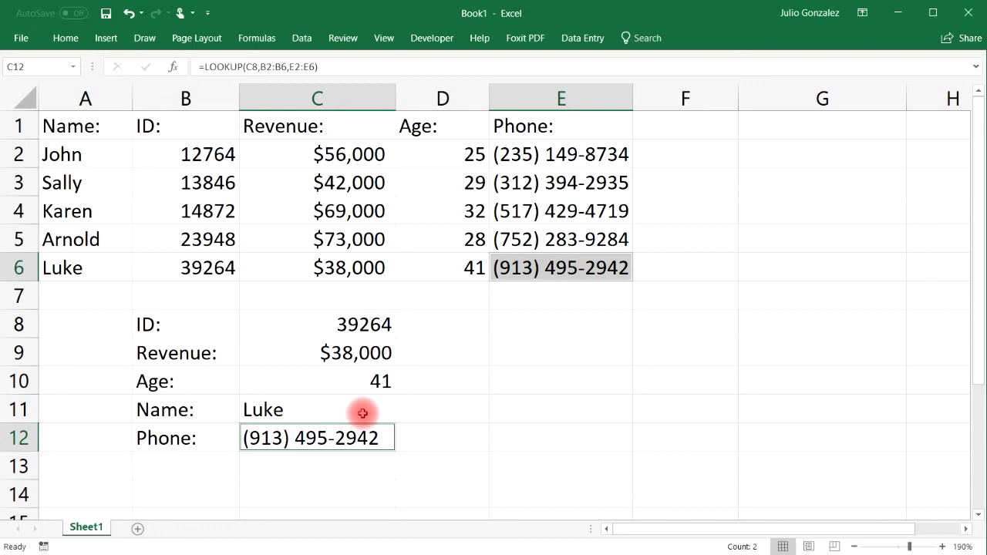
Step: Review the sorted IDs in B2:B6, the Revenue and Age columns, and the lookup ID label and value in B8:C8
{"action": "left_click_drag", "start_coordinate": [207, 154], "coordinate": [213, 255]}
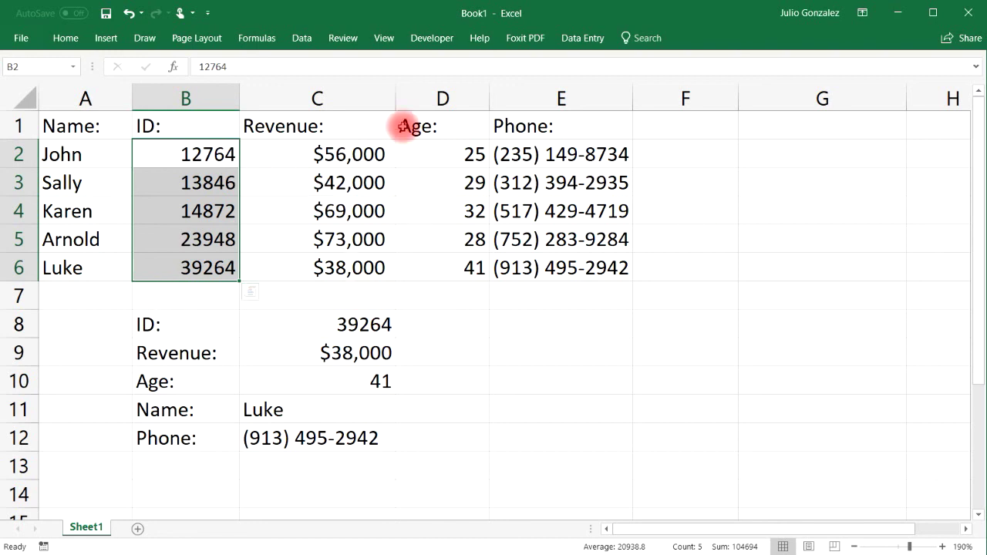
{"action": "left_click", "coordinate": [356, 101]}
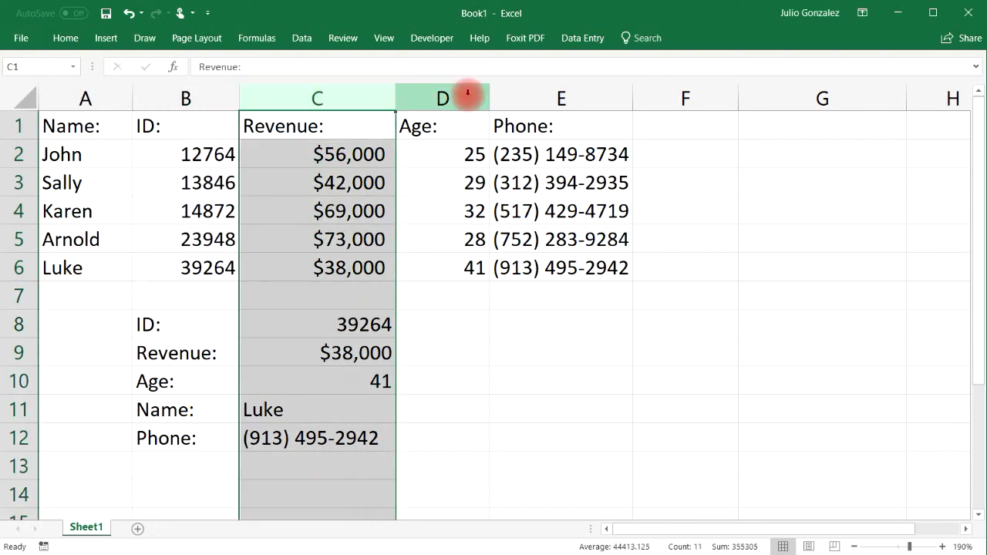
{"action": "left_click", "coordinate": [467, 95]}
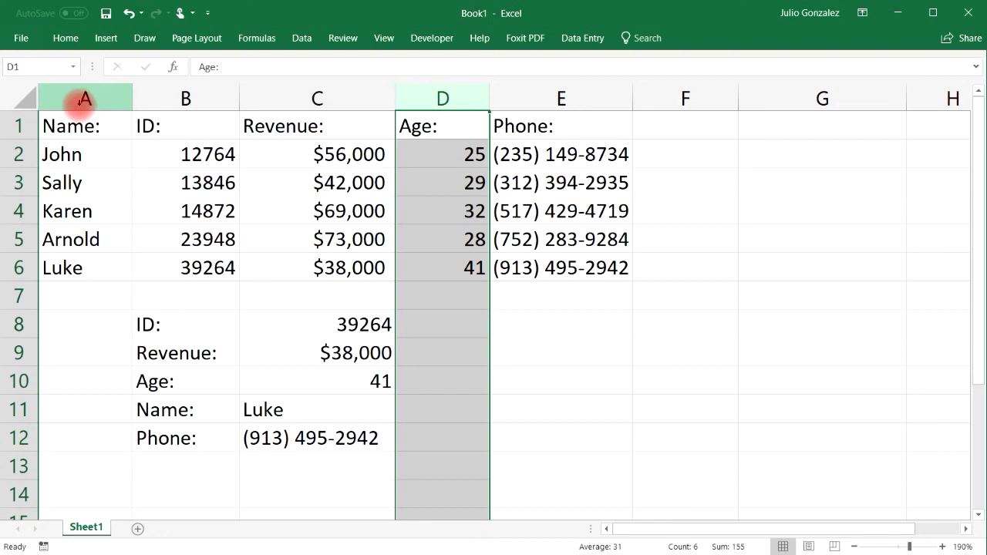
{"action": "left_click_drag", "start_coordinate": [370, 324], "coordinate": [197, 324]}
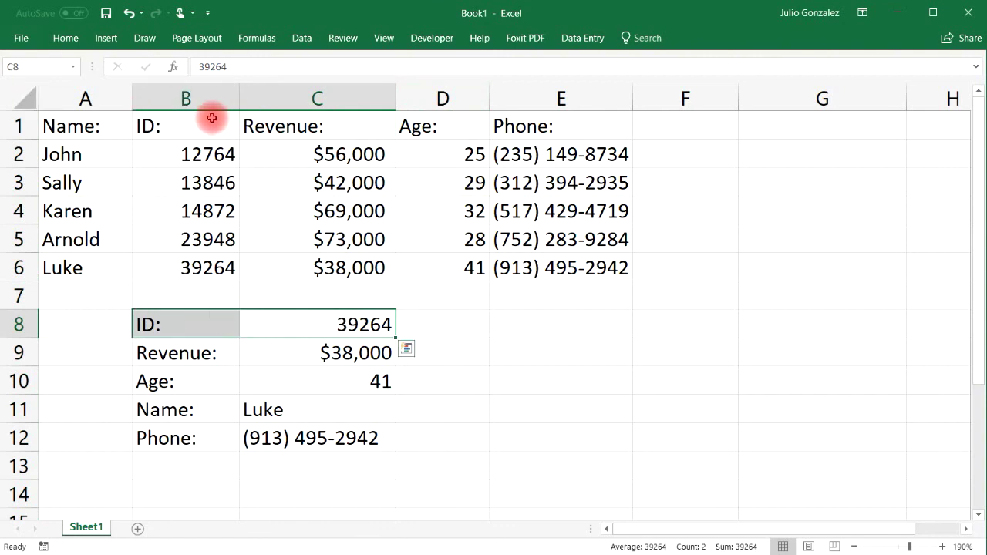